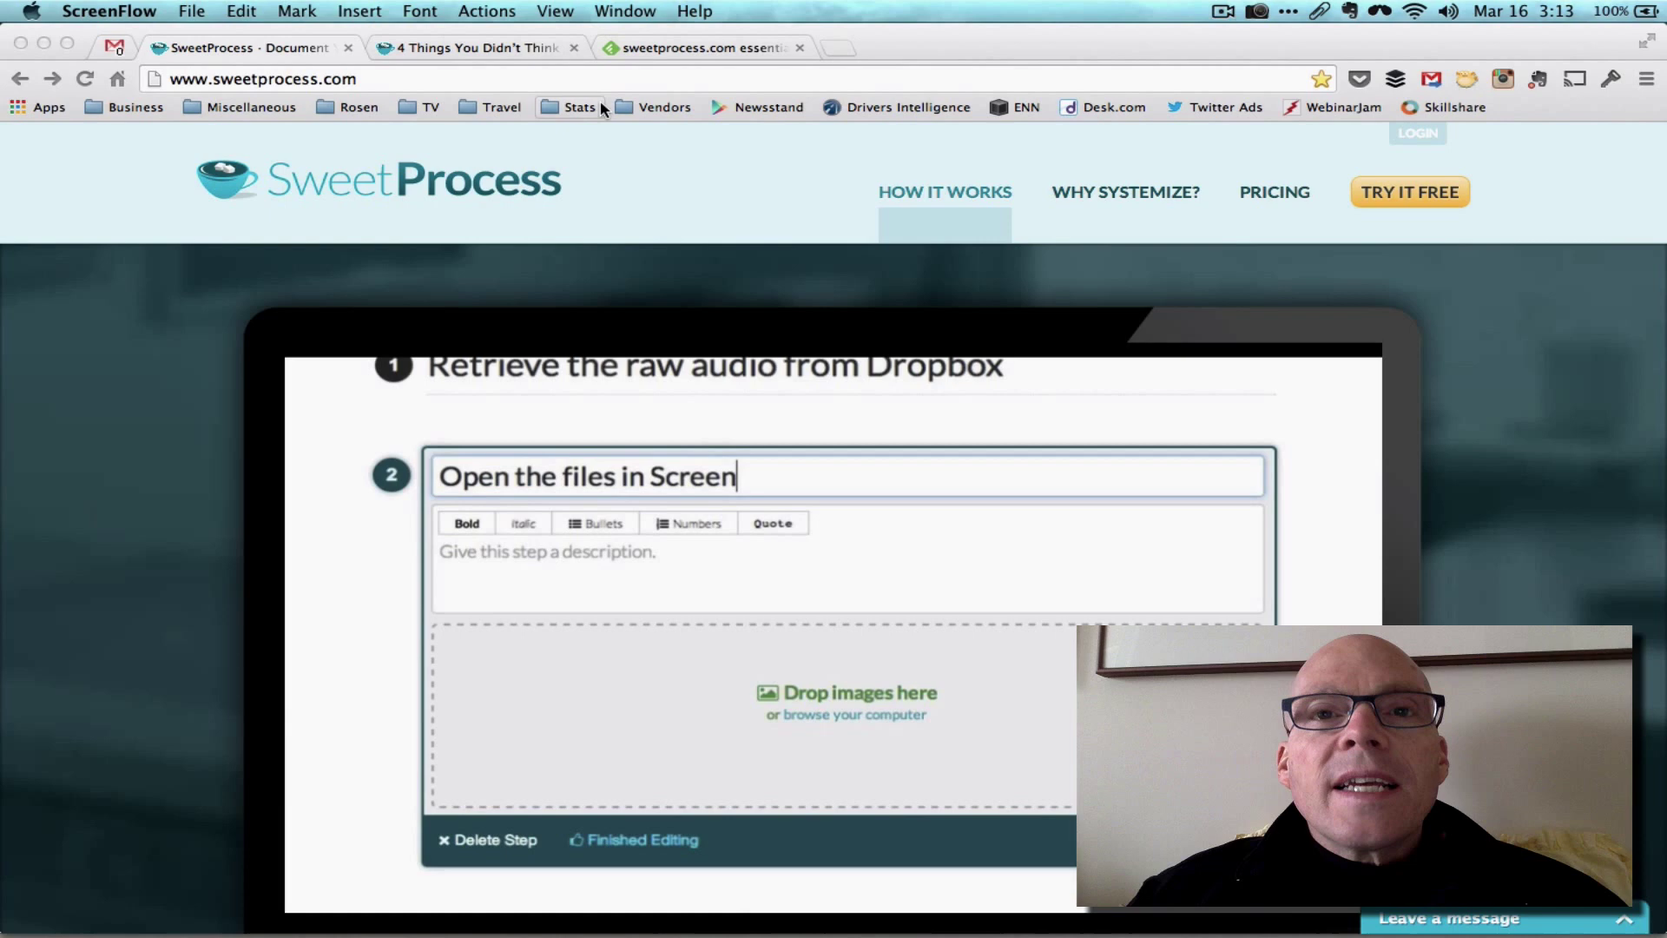
# Reload the SweetProcess homepage, scroll down to the product demo video and start it playing.
pyautogui.click(582, 77)
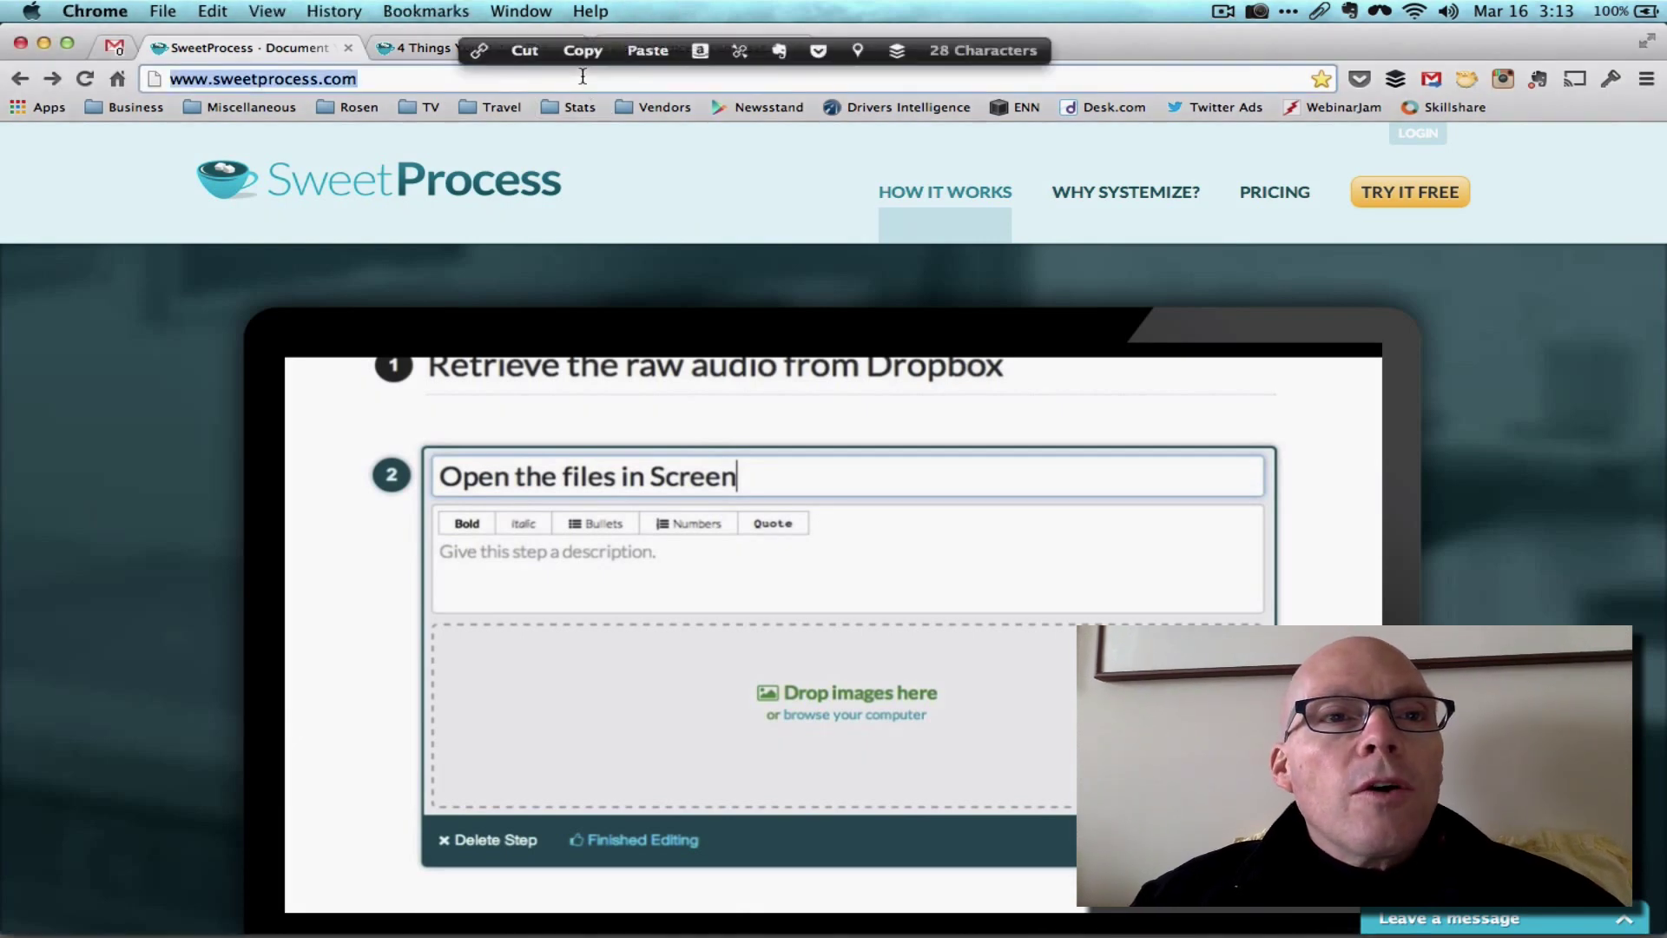
pyautogui.press('Return')
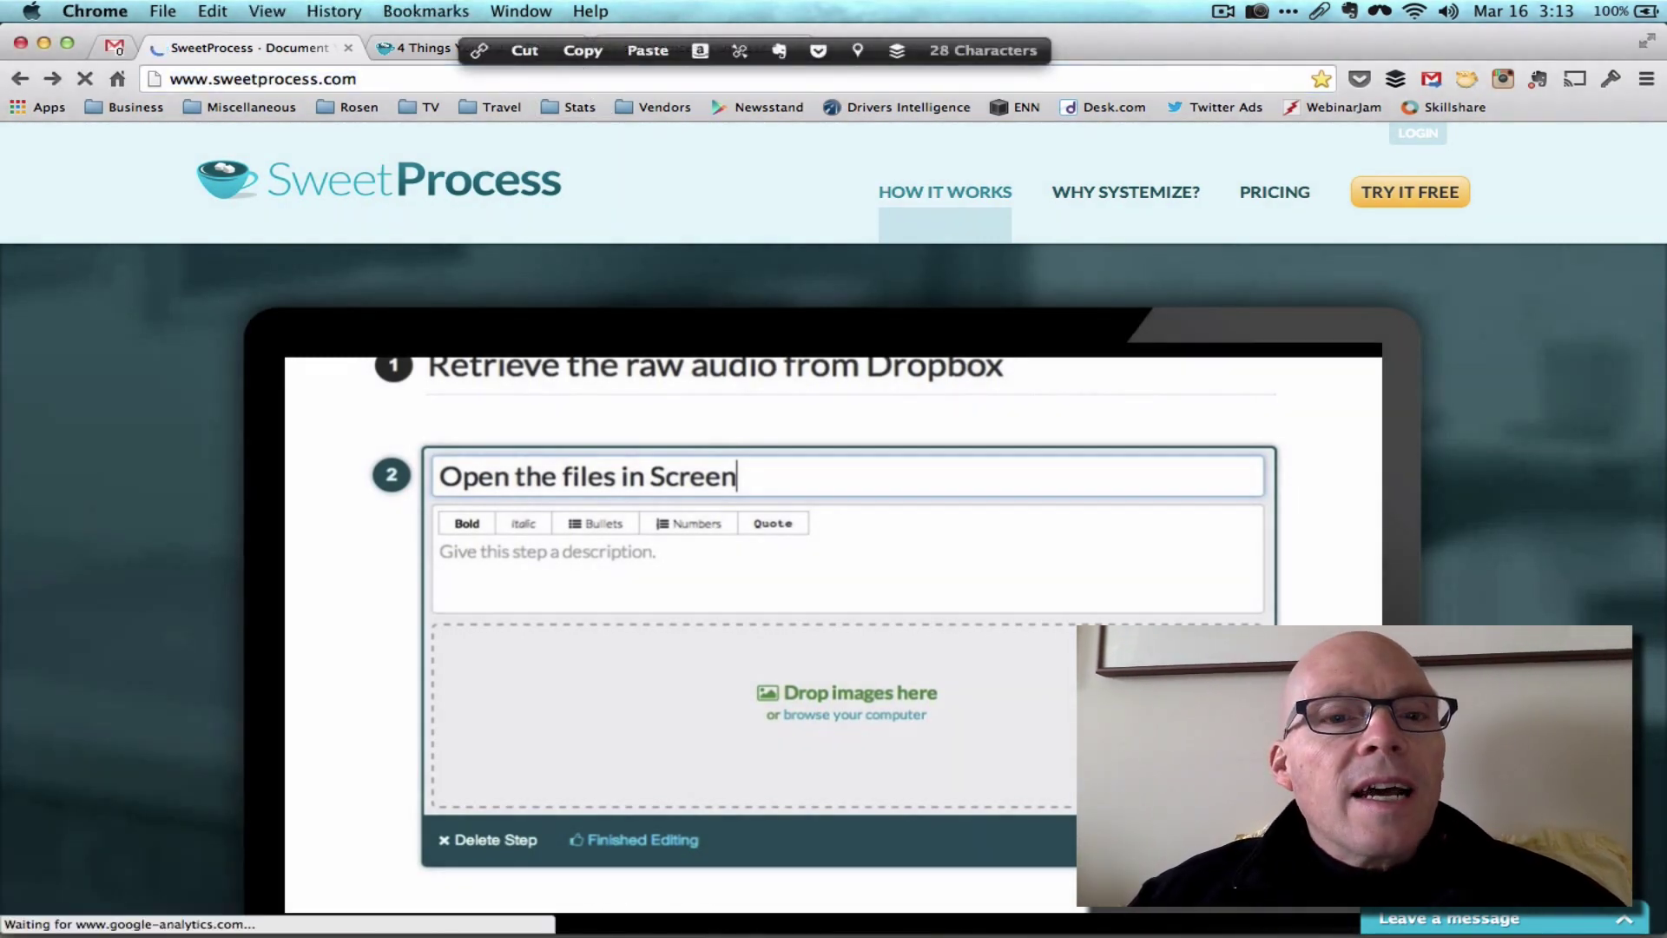
pyautogui.scroll(-3, 768, 526)
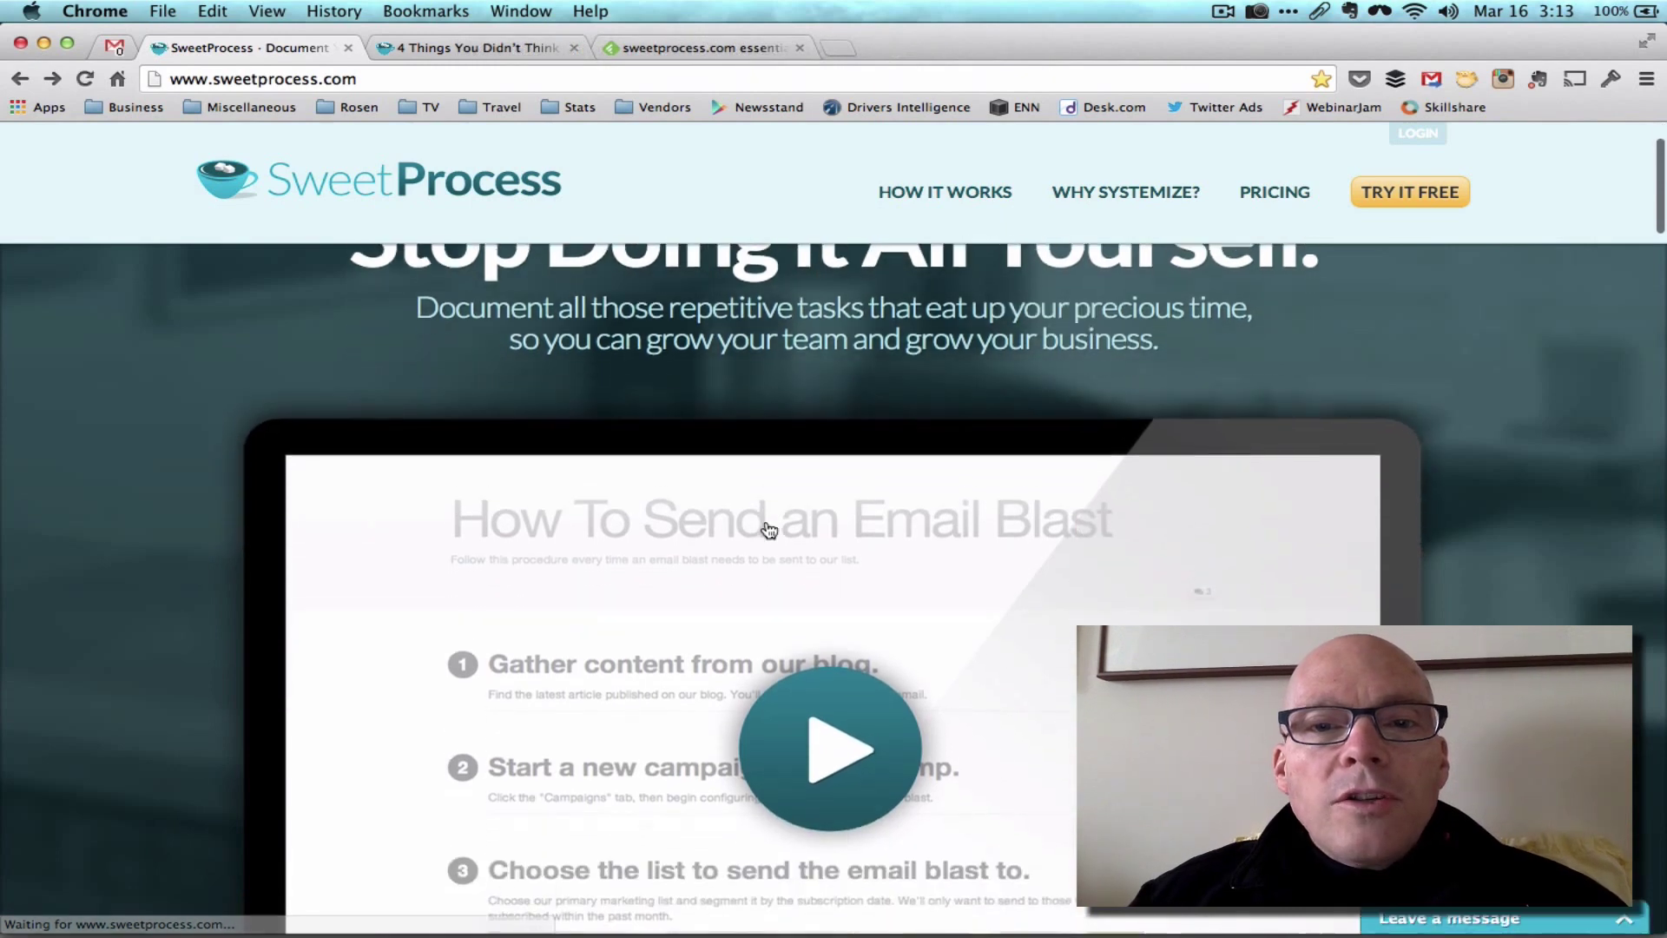
pyautogui.scroll(-2, 769, 530)
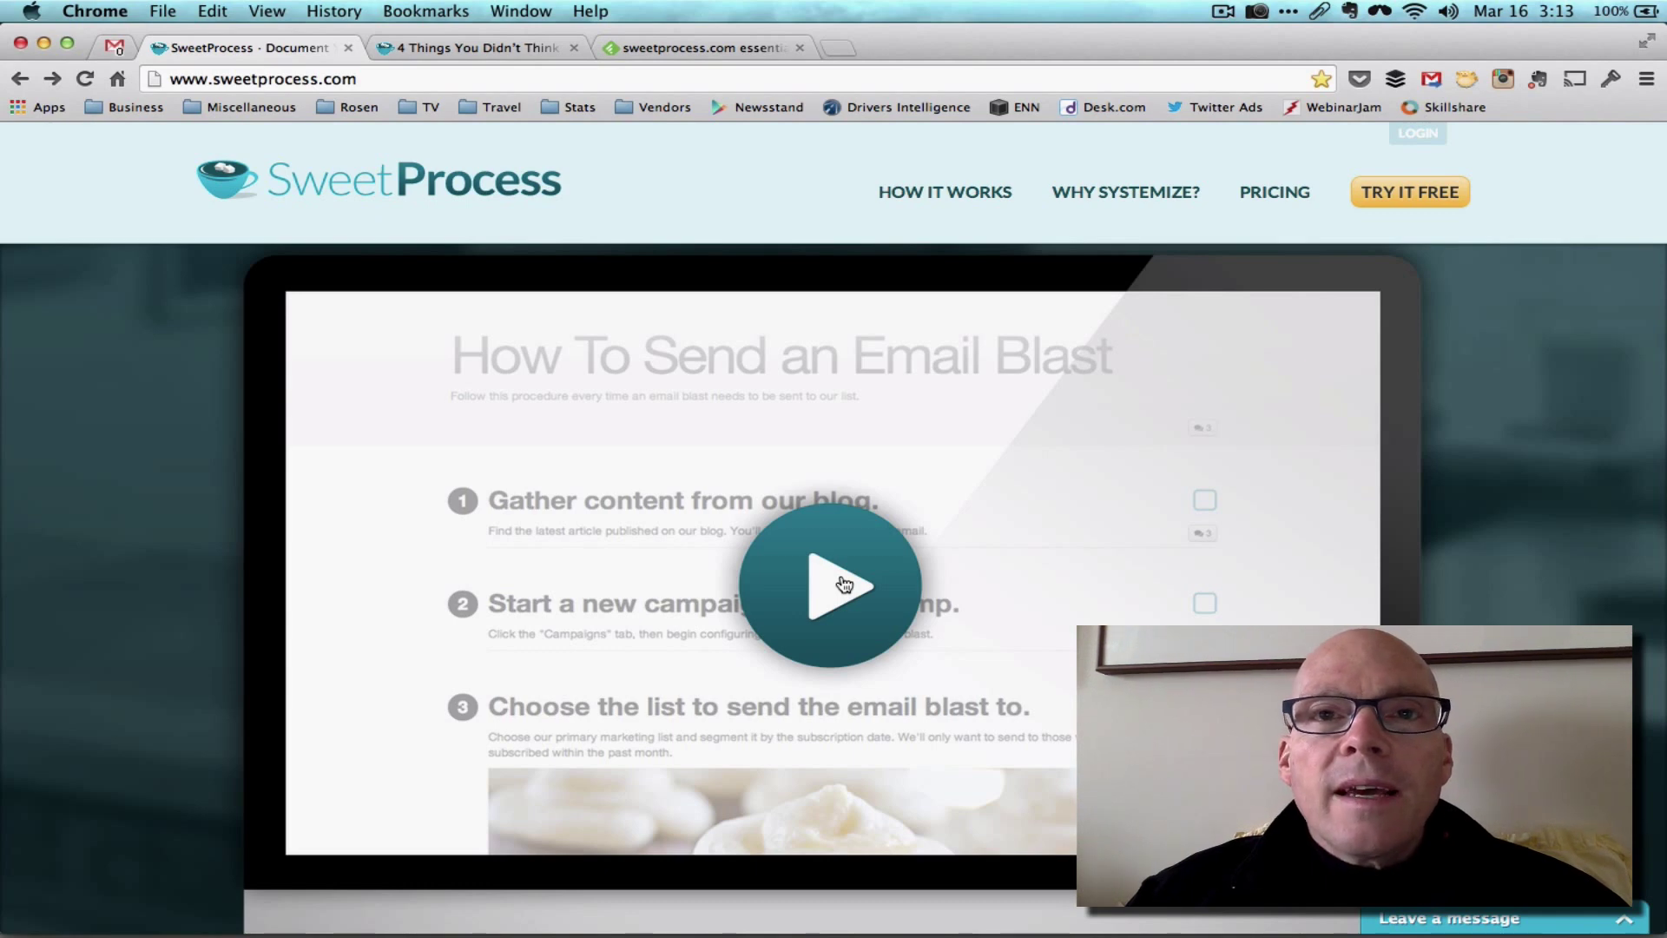
pyautogui.click(844, 584)
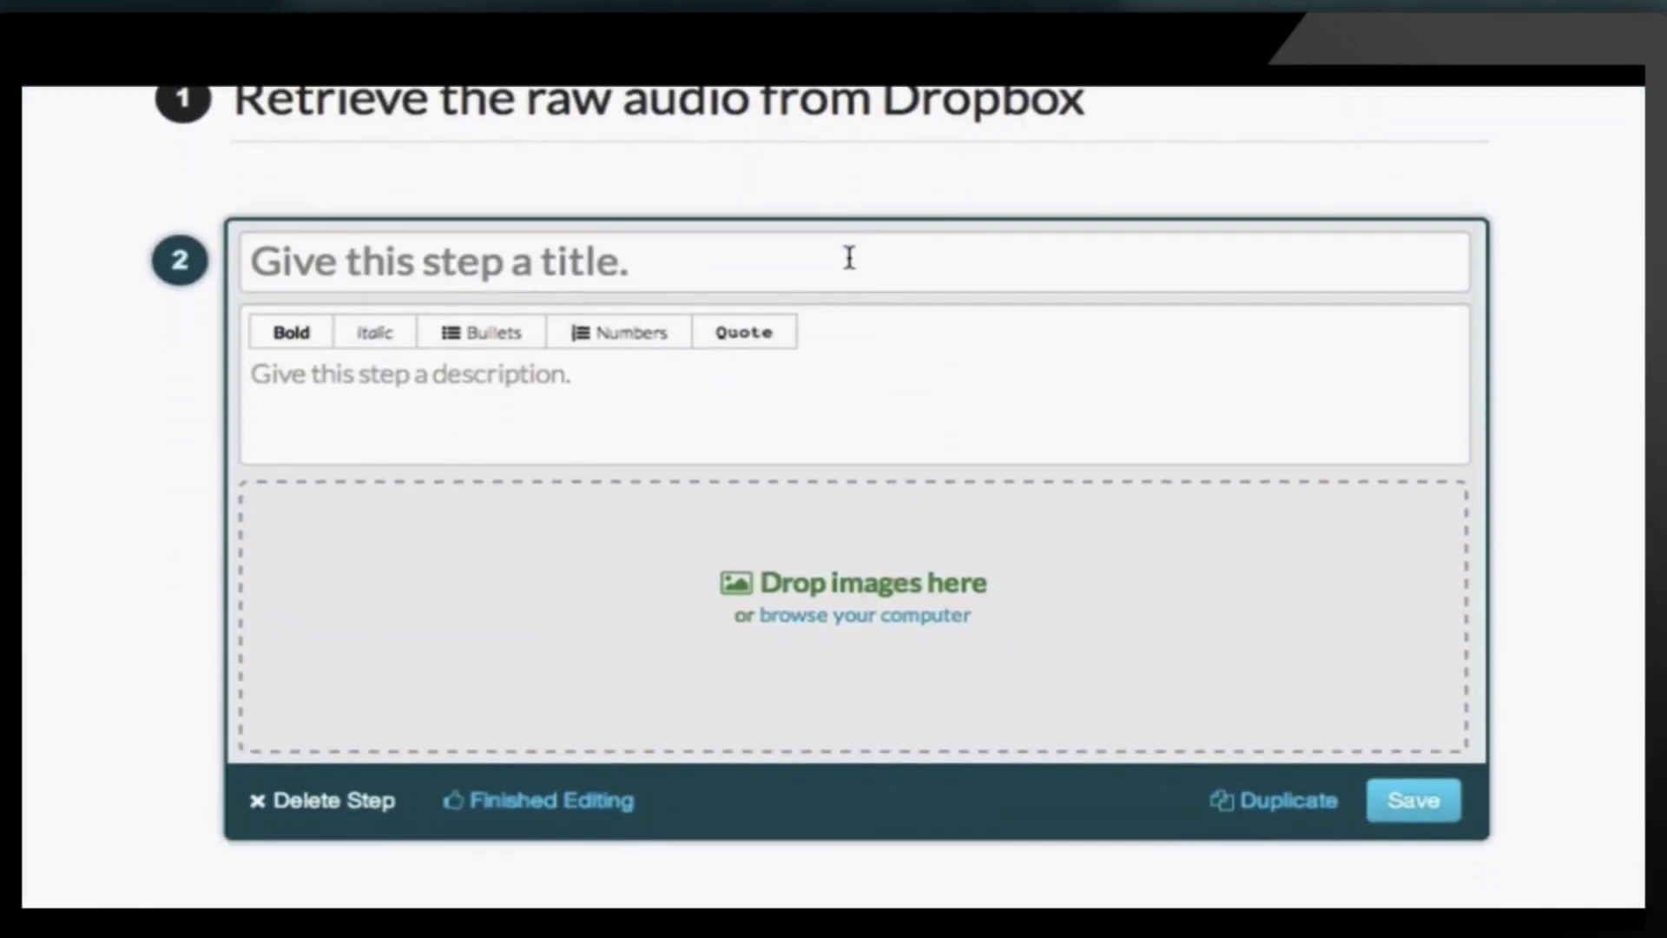
# Enter 'Open the files in ScreenFlow' as the demo procedure's second step title.
pyautogui.click(846, 259)
pyautogui.write('Open the files in ScreenFlow')
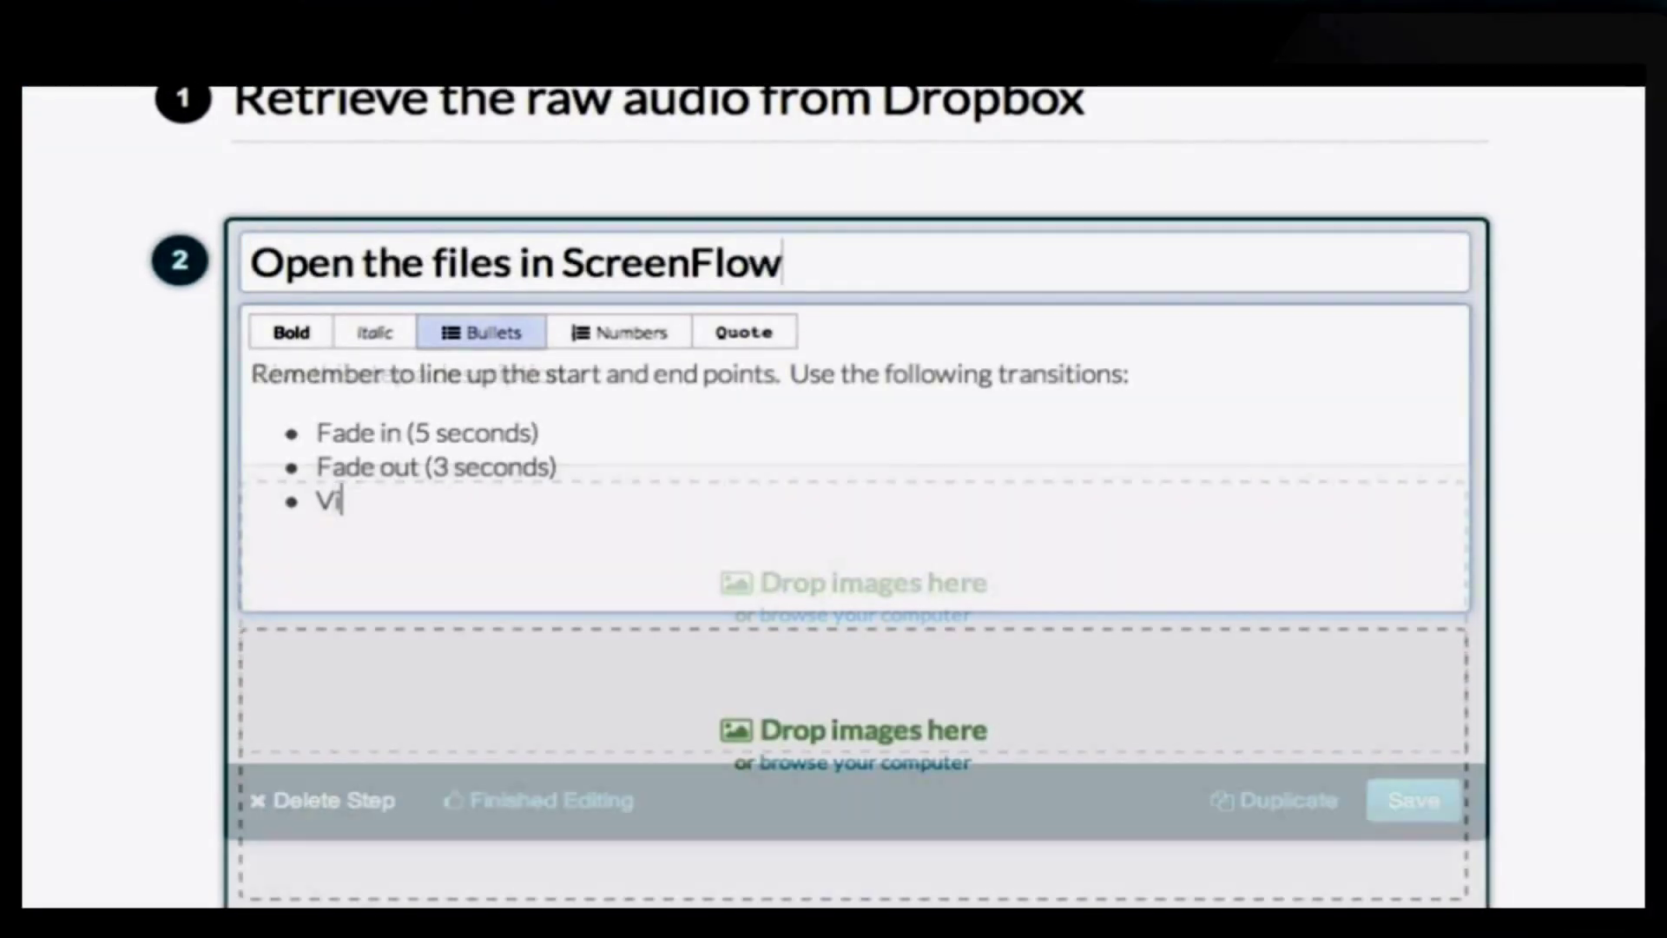
pyautogui.write('deo action')
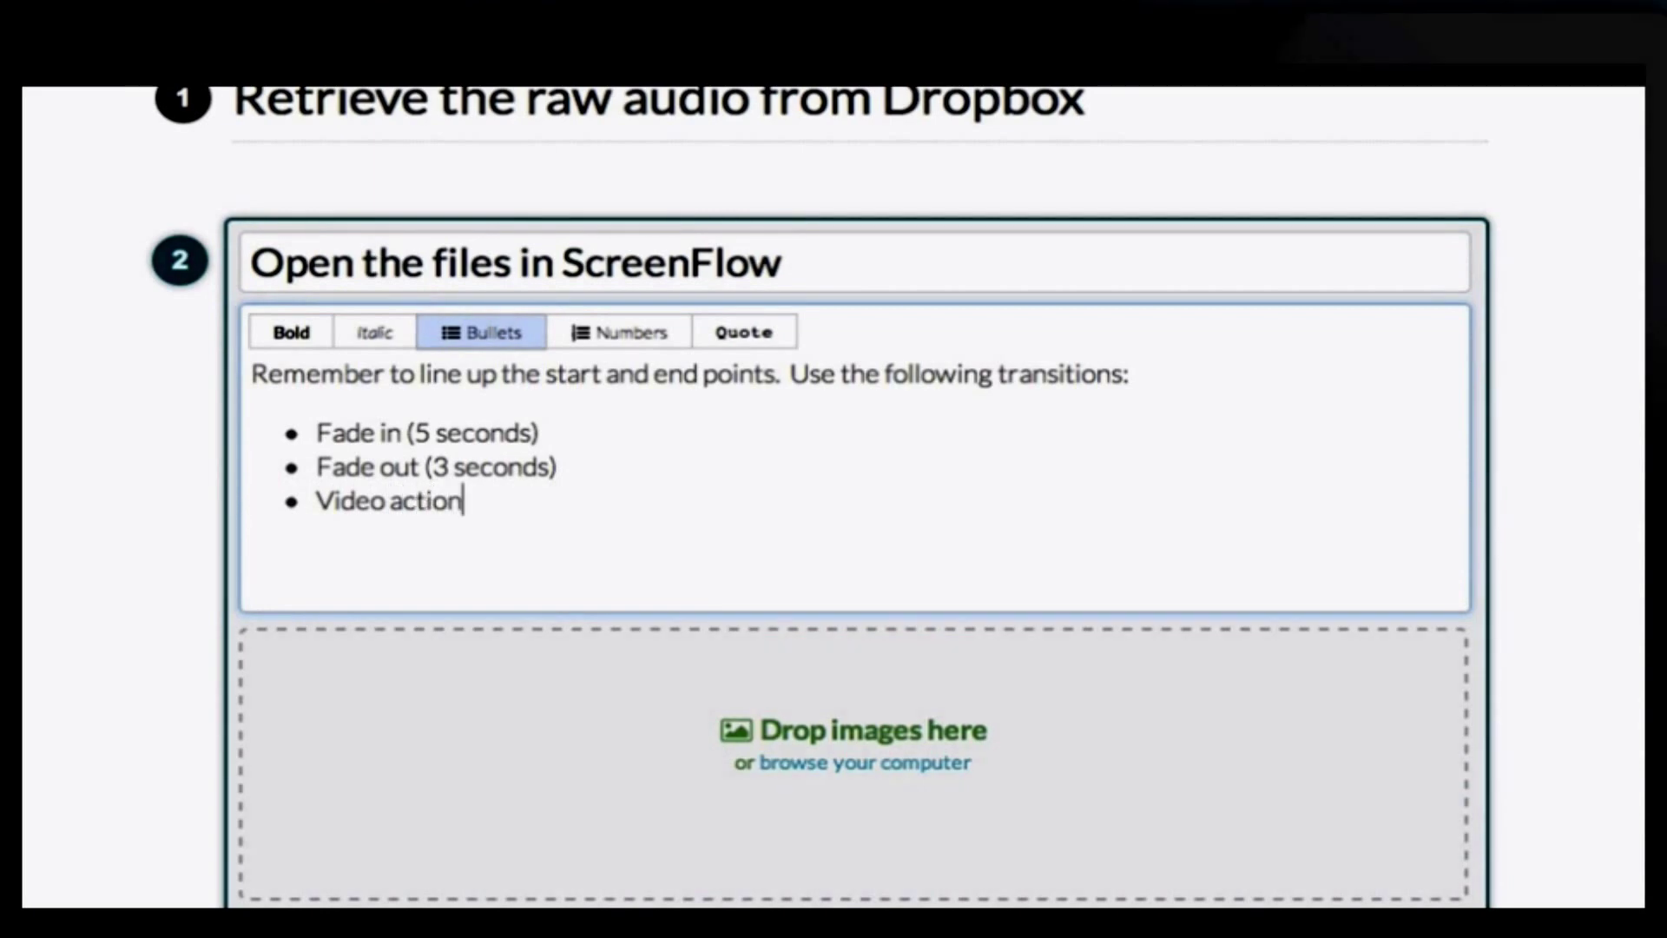
pyautogui.write(' (20 seconds)')
# Continue through the demo's step ticking until the homepage shows again.
pyautogui.scroll(-6, 1355, 130)
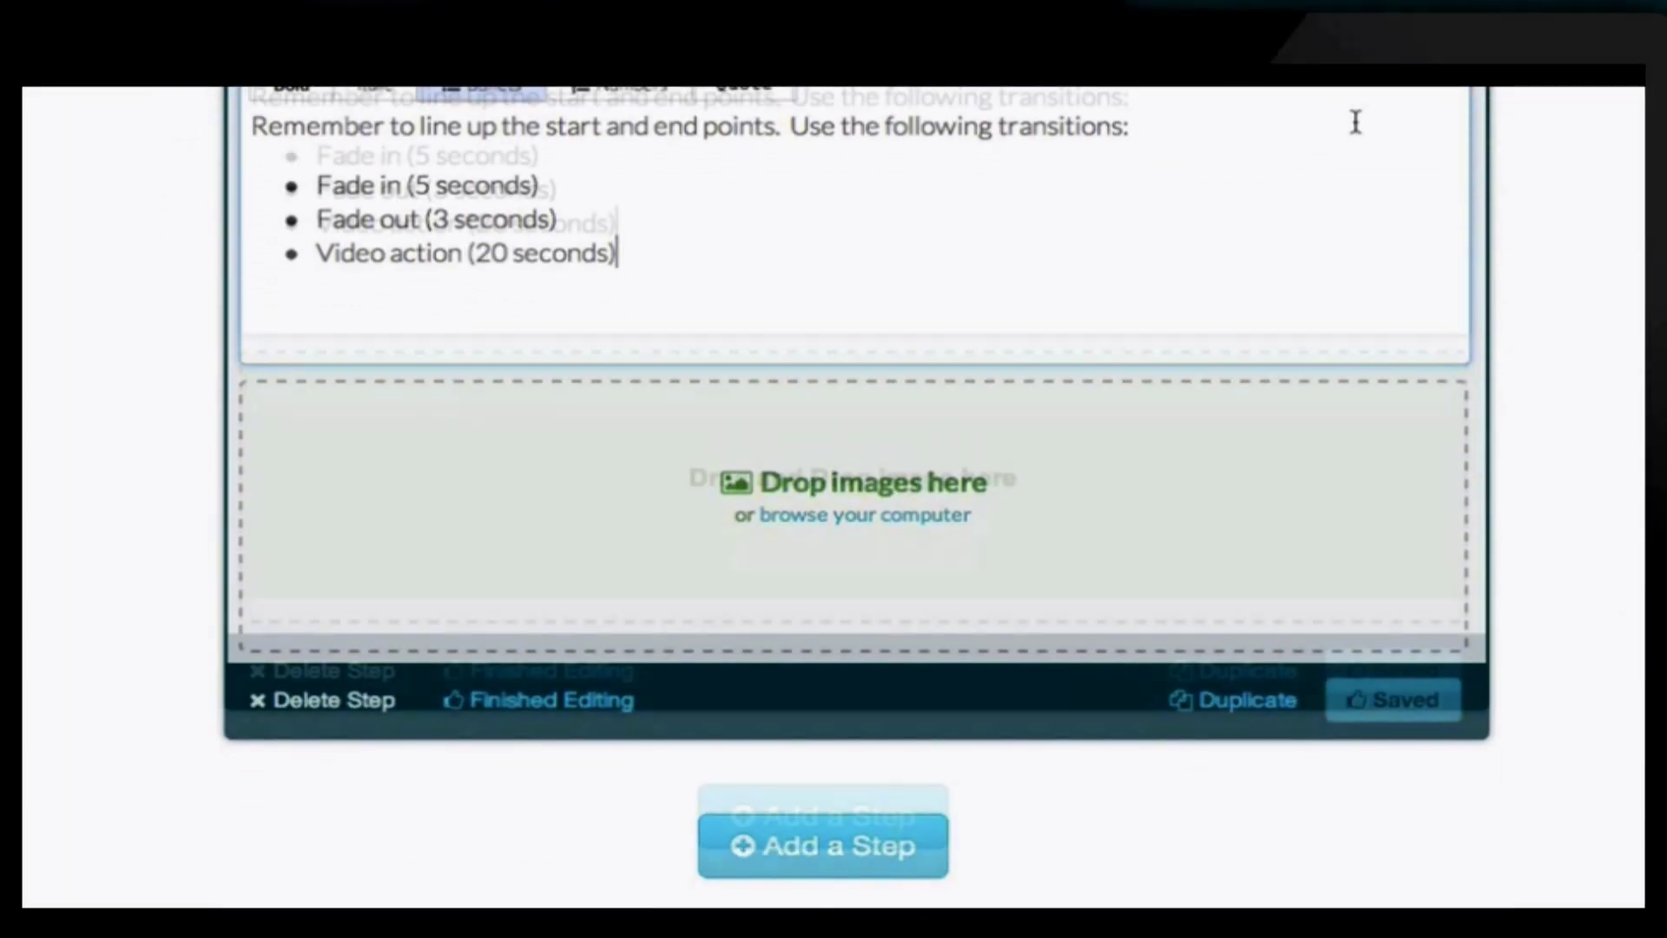
pyautogui.moveTo(1351, 119); pyautogui.dragTo(1092, 483)
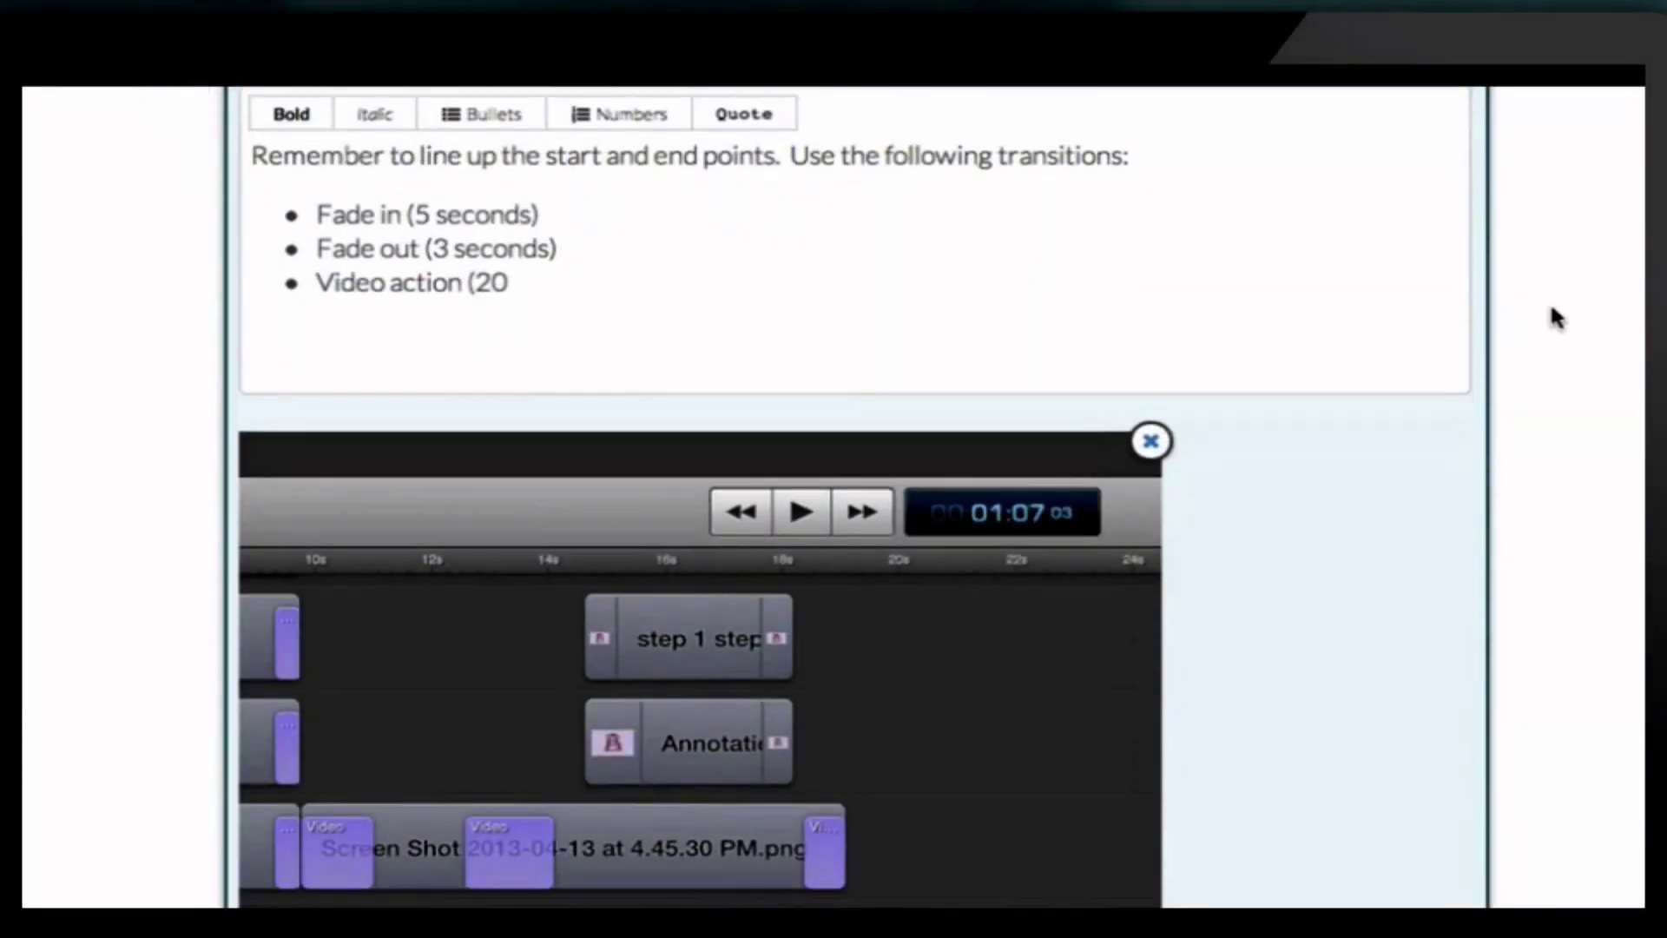
pyautogui.scroll(-3, 1558, 314)
pyautogui.scroll(-2, 1558, 301)
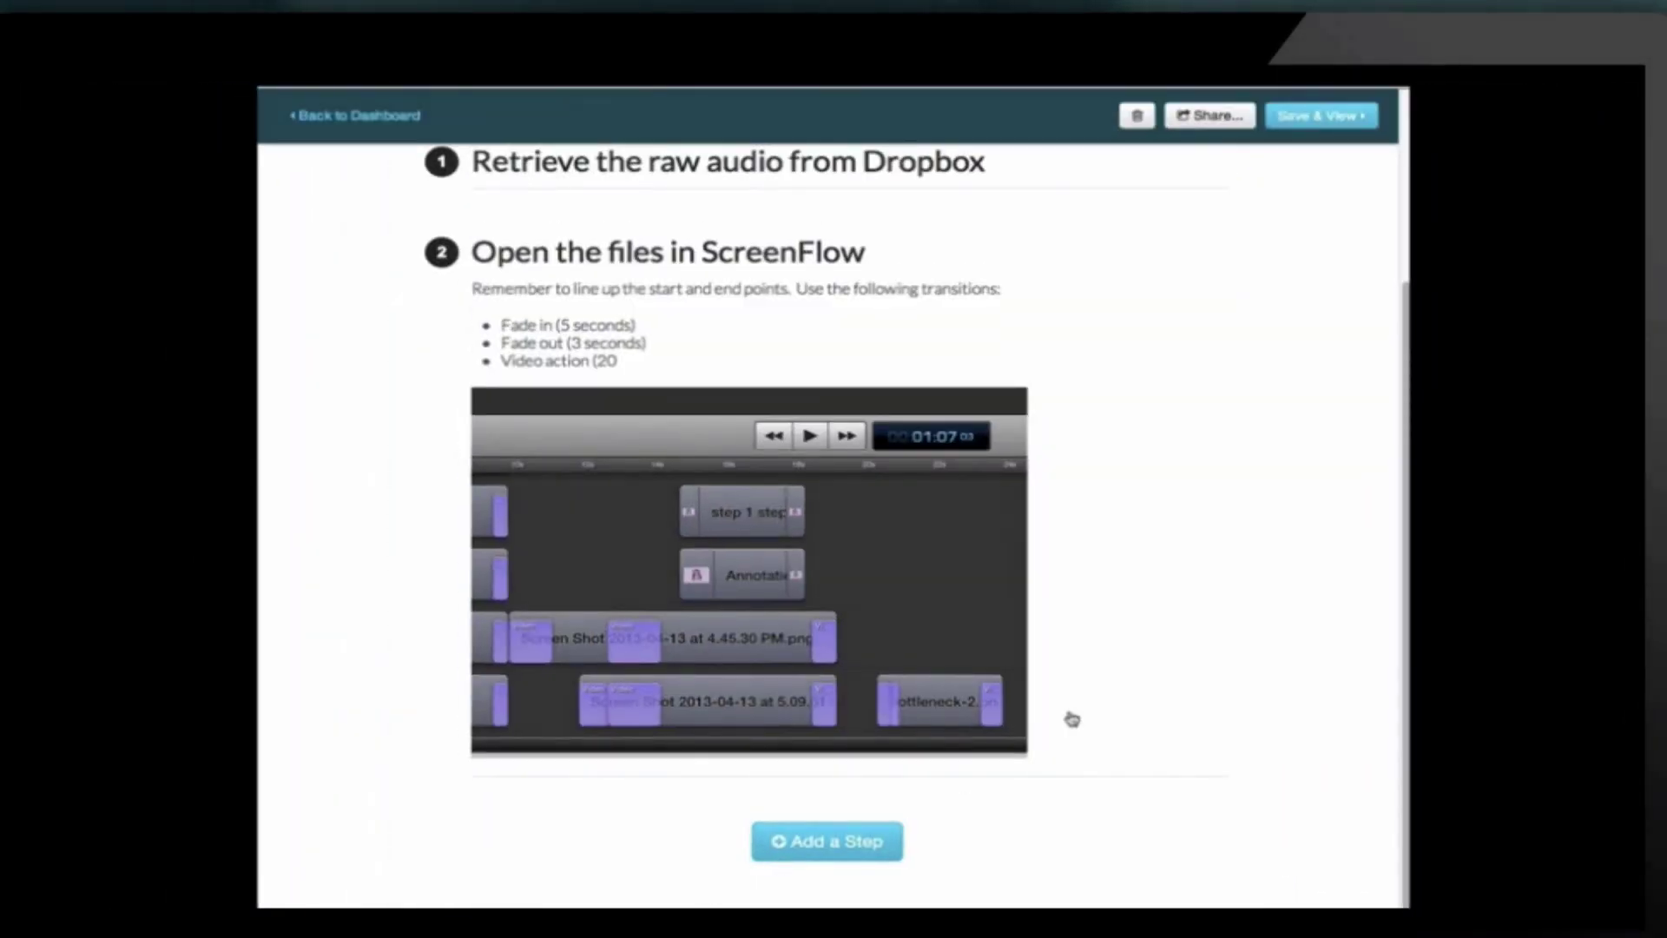
pyautogui.scroll(3, 1351, 477)
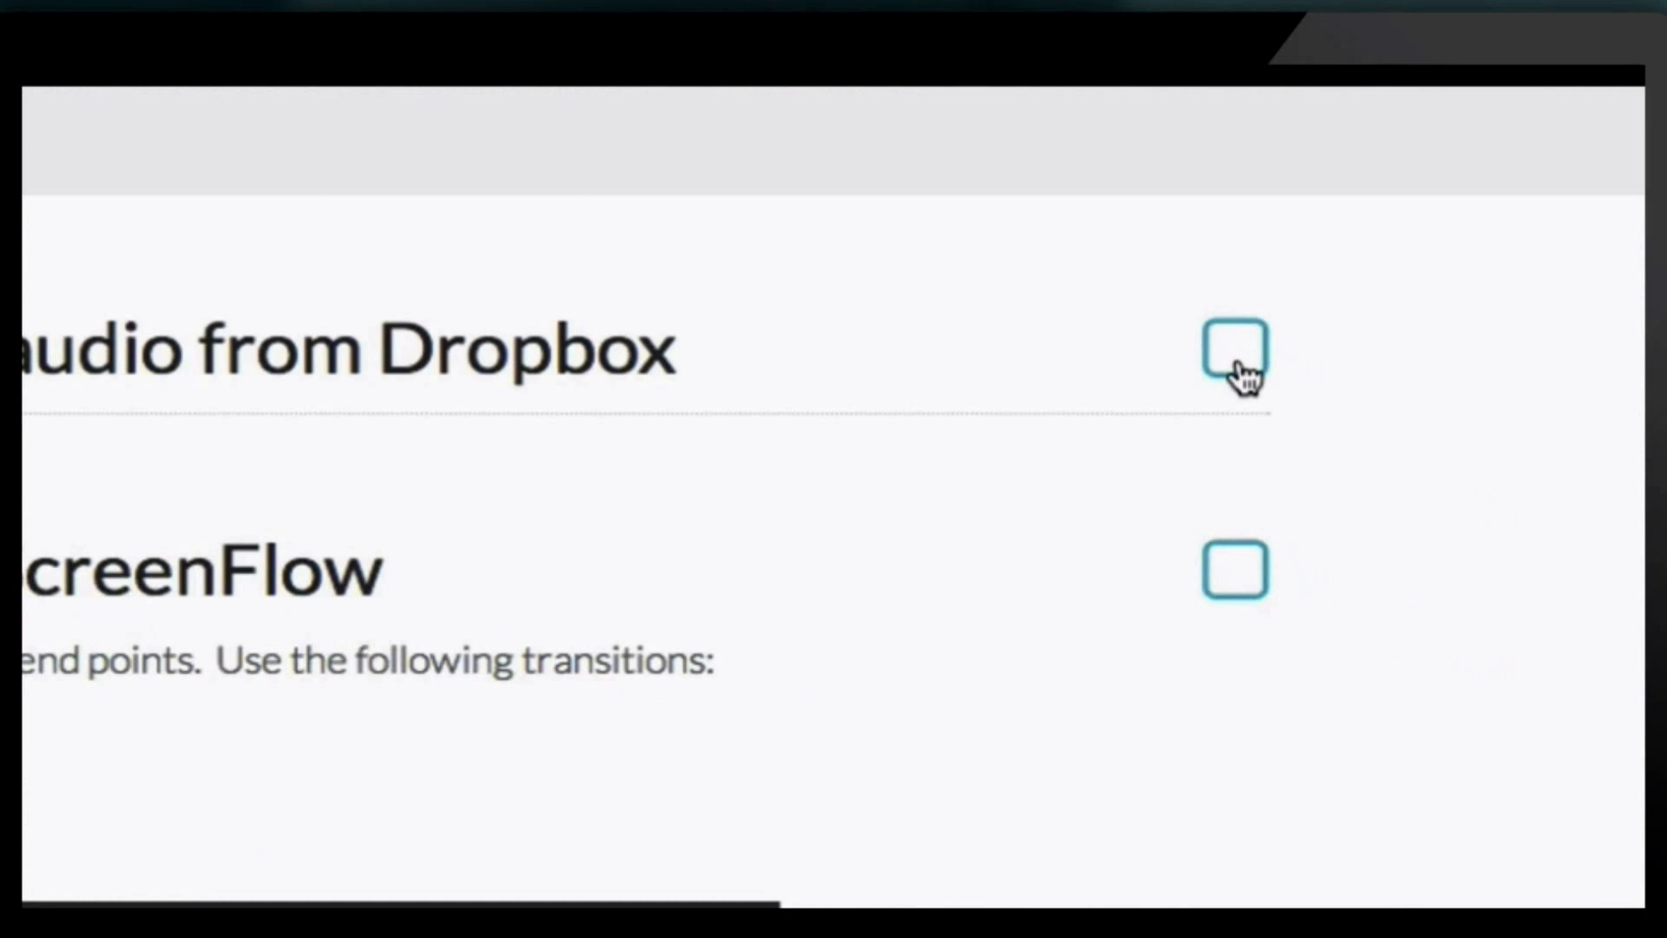
pyautogui.click(1482, 524)
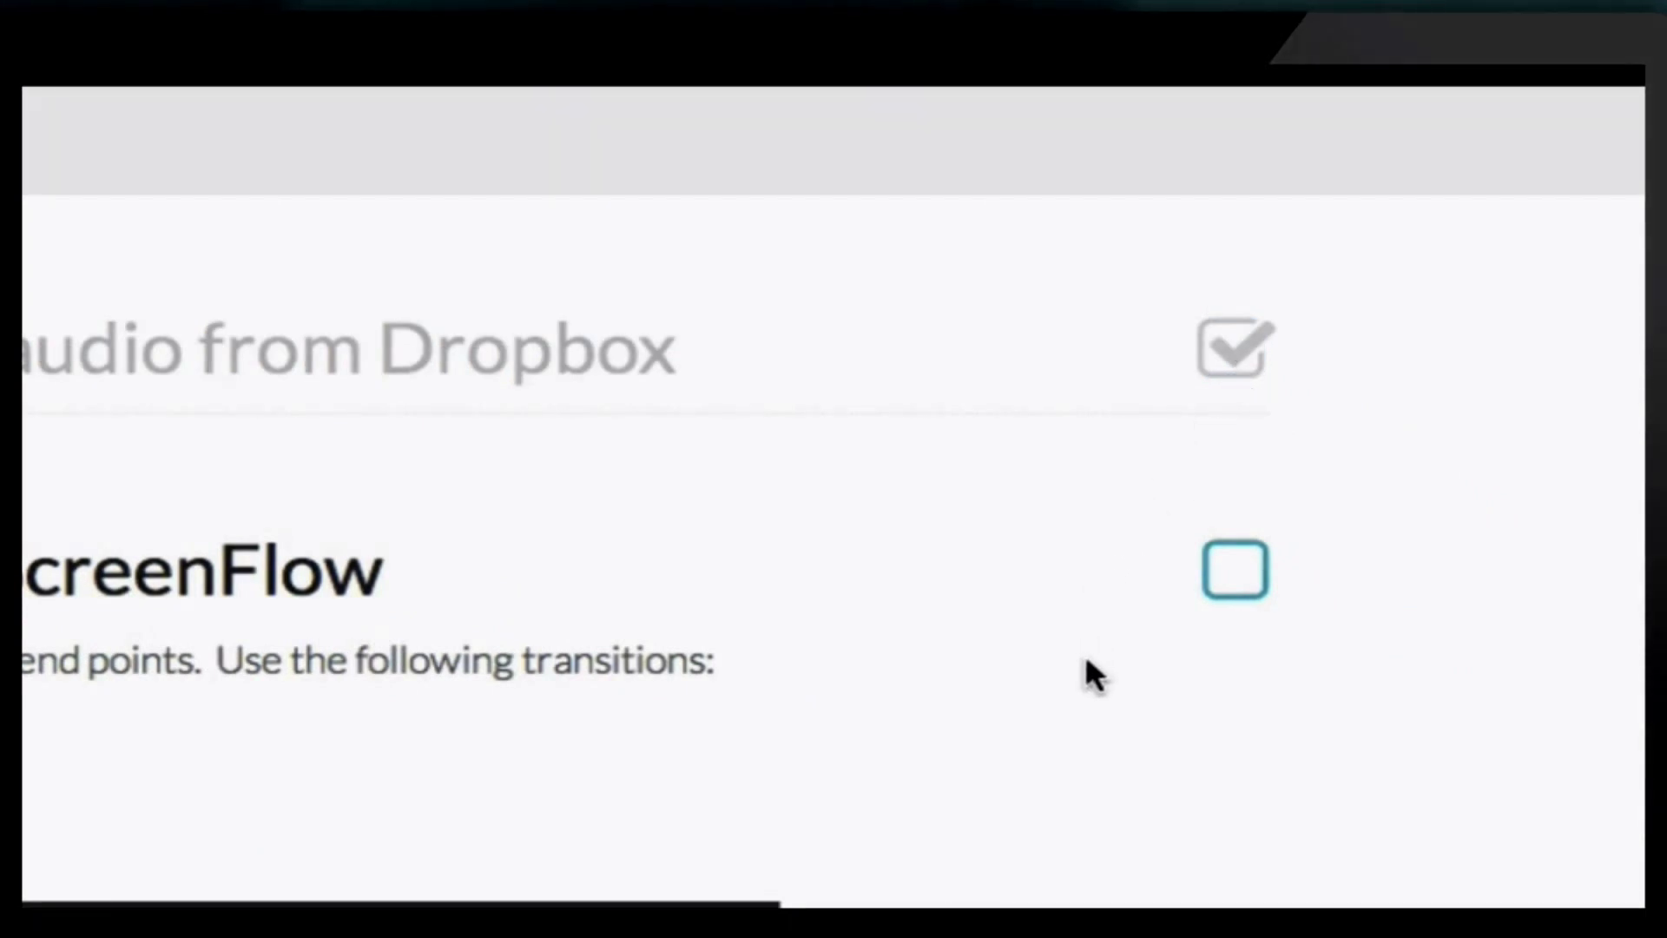
pyautogui.click(1233, 586)
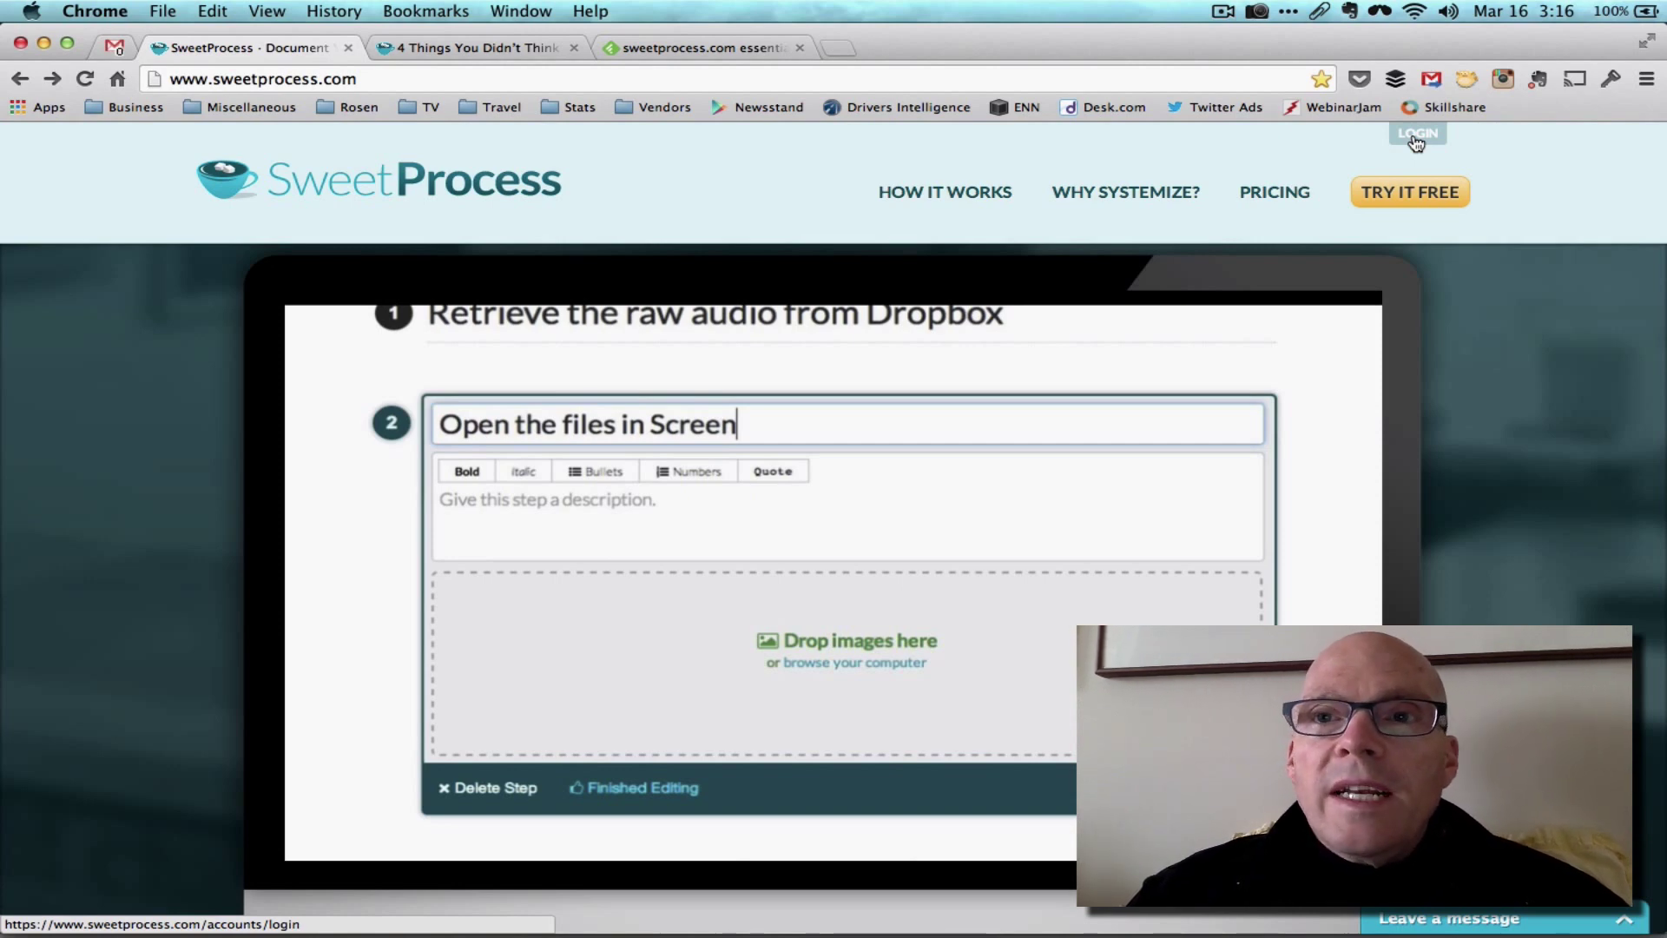
# Sign in to the firm's SweetProcess account with the login saved in 1Password.
pyautogui.click(1415, 137)
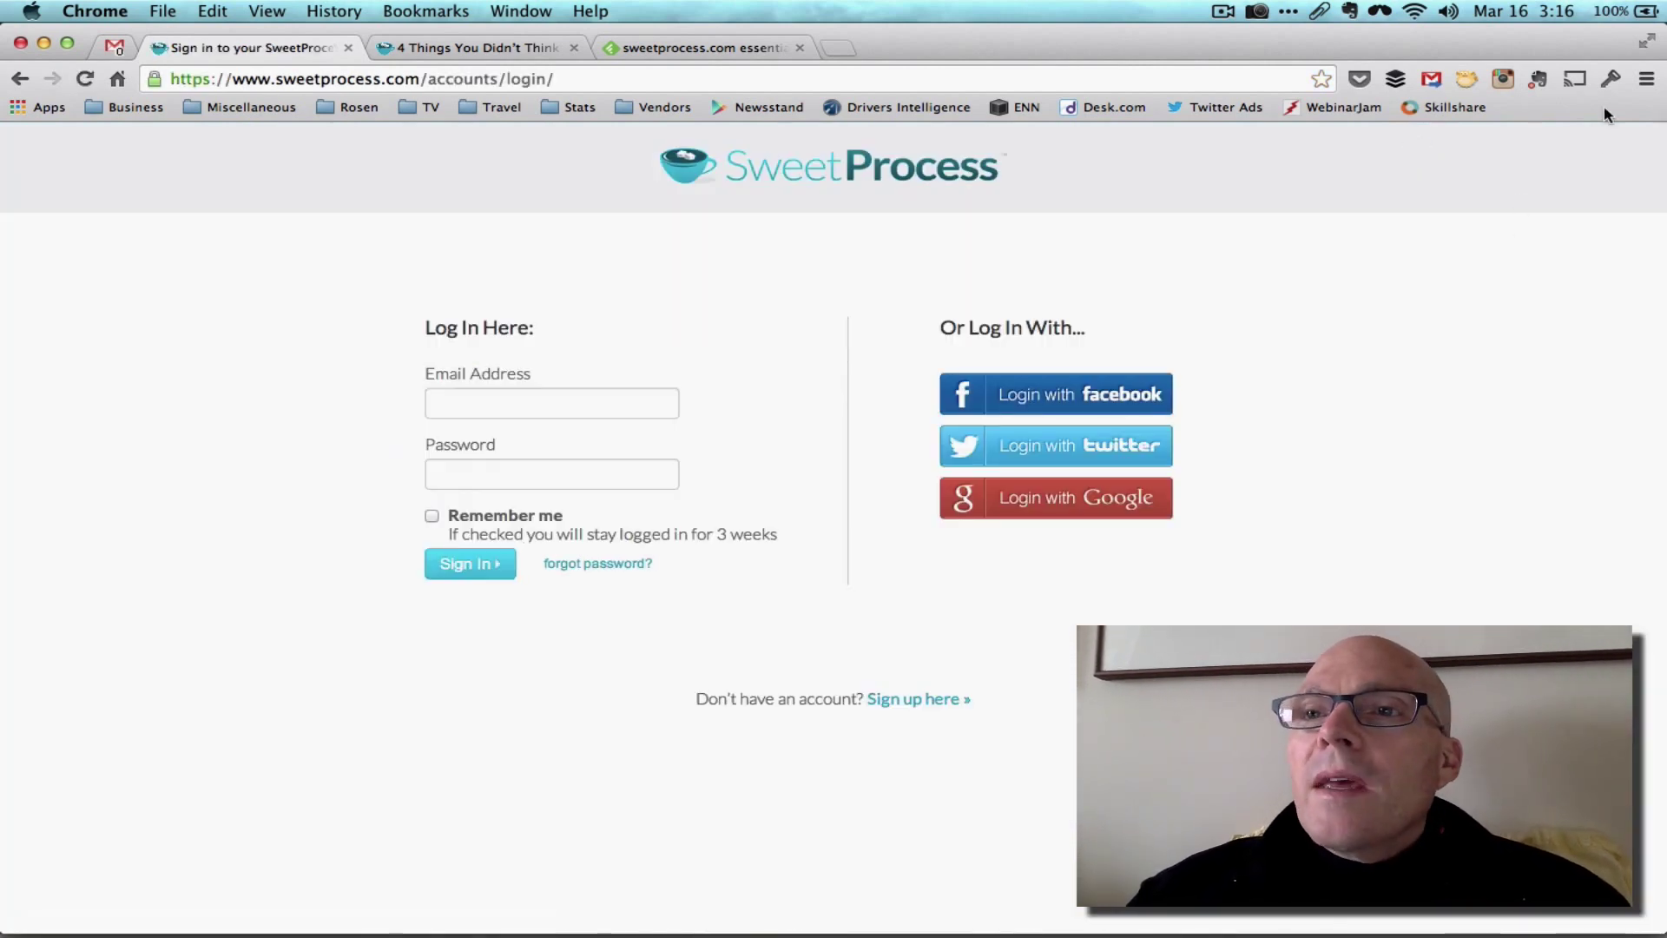
pyautogui.click(1611, 79)
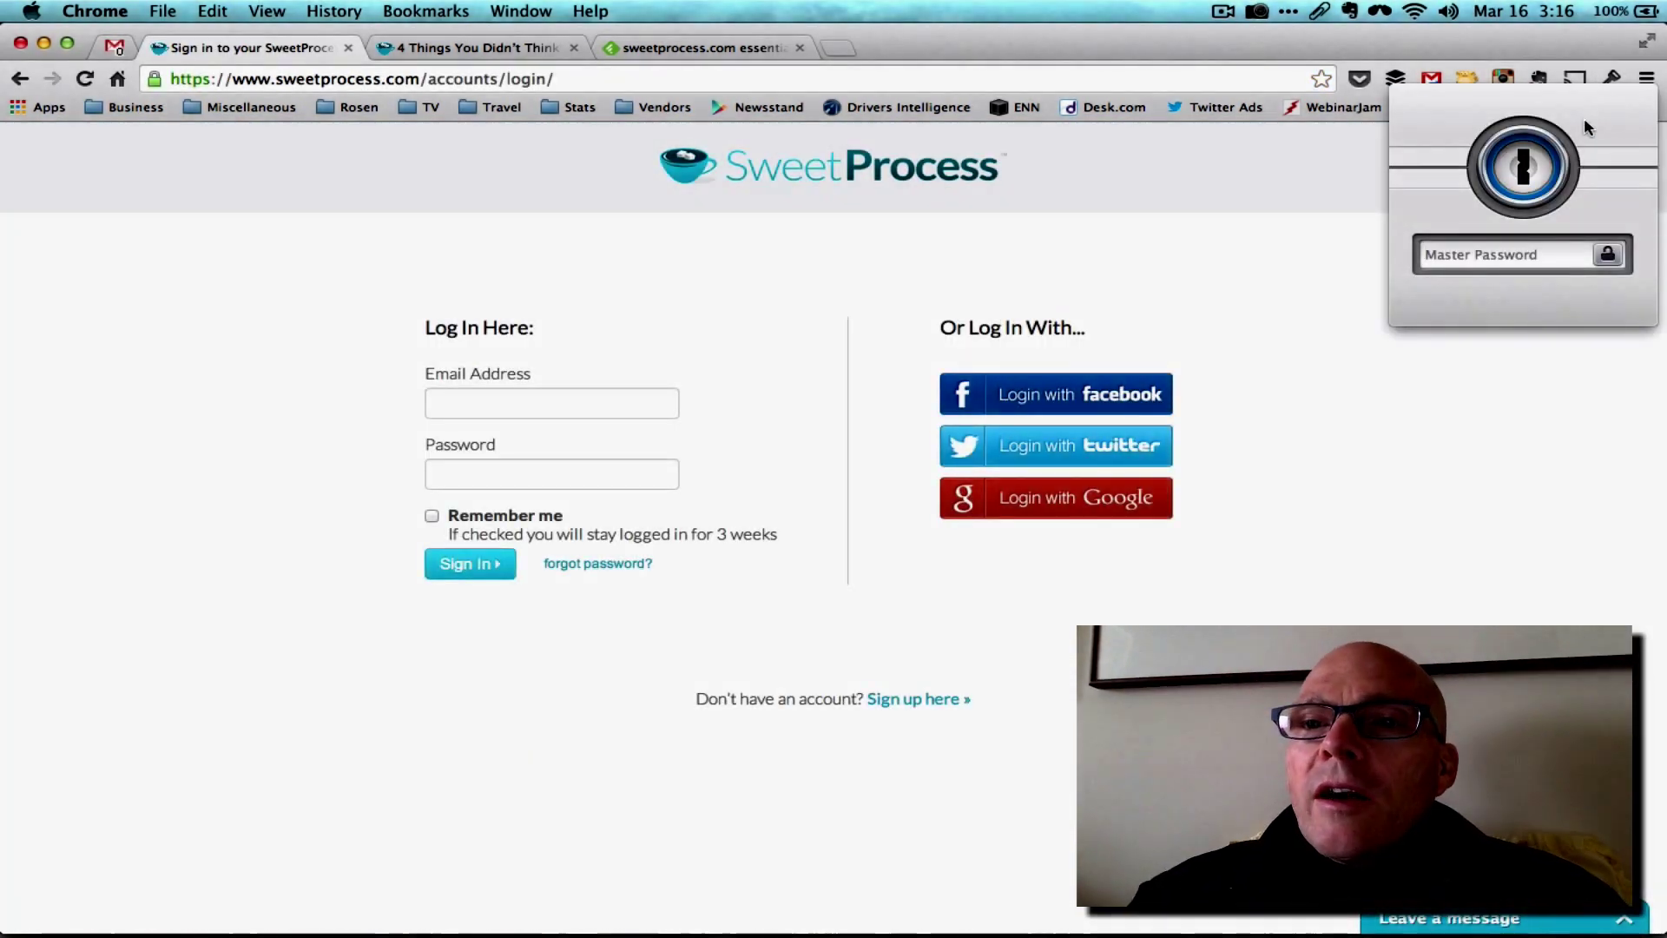
pyautogui.write('••••••••••')
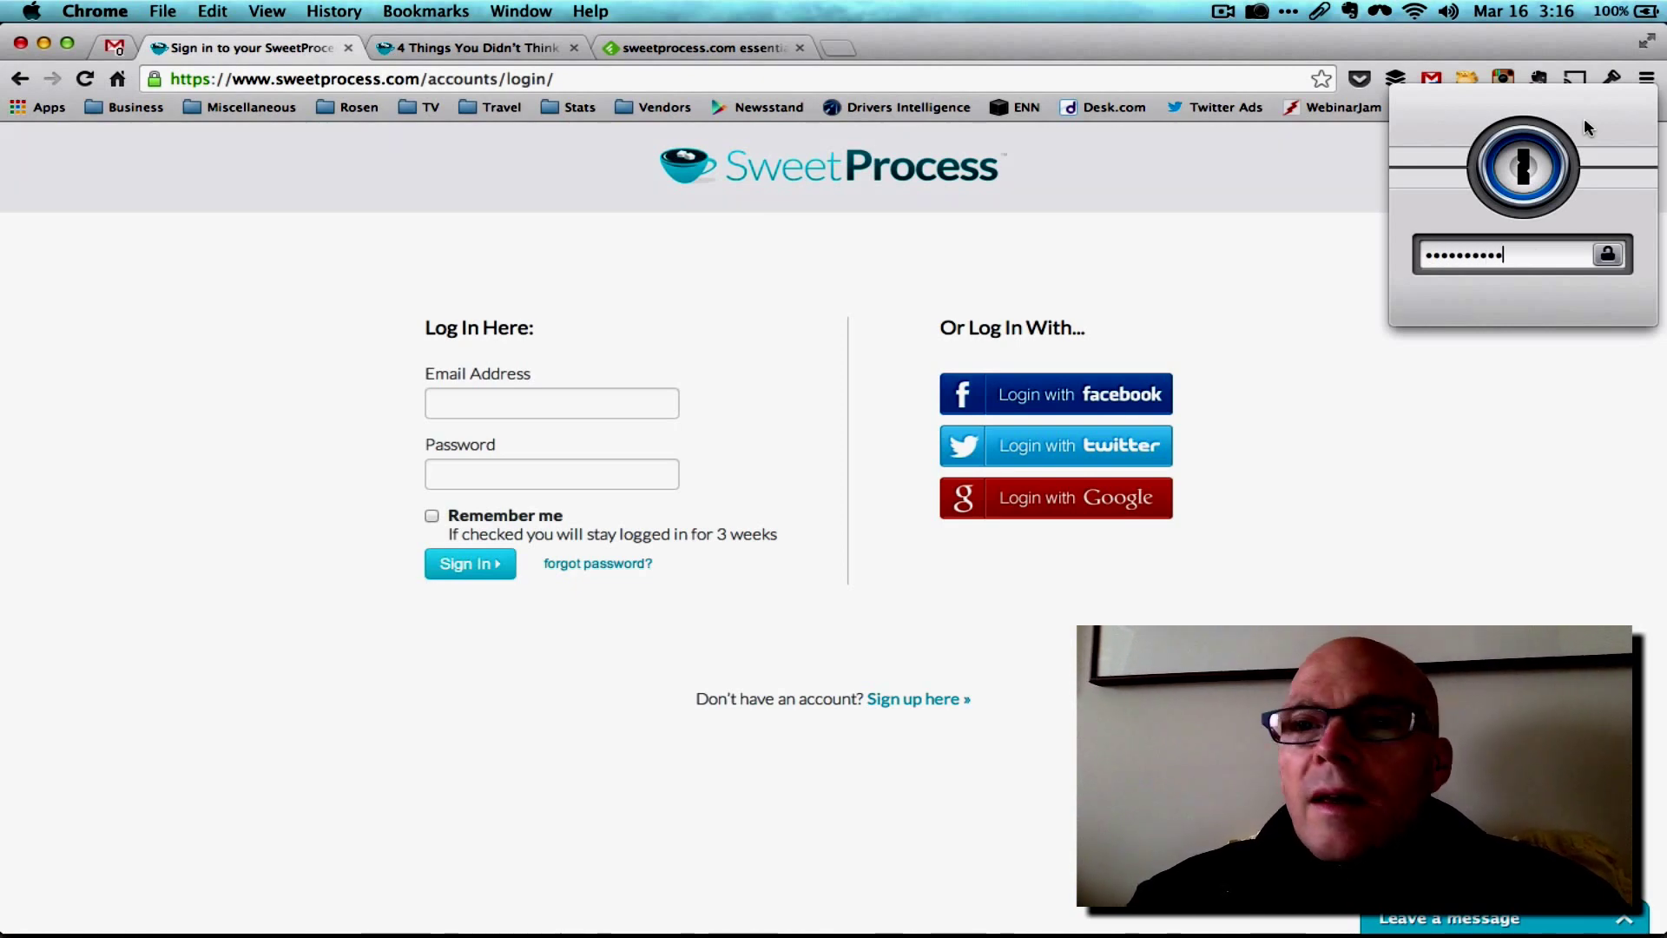
pyautogui.press('Return')
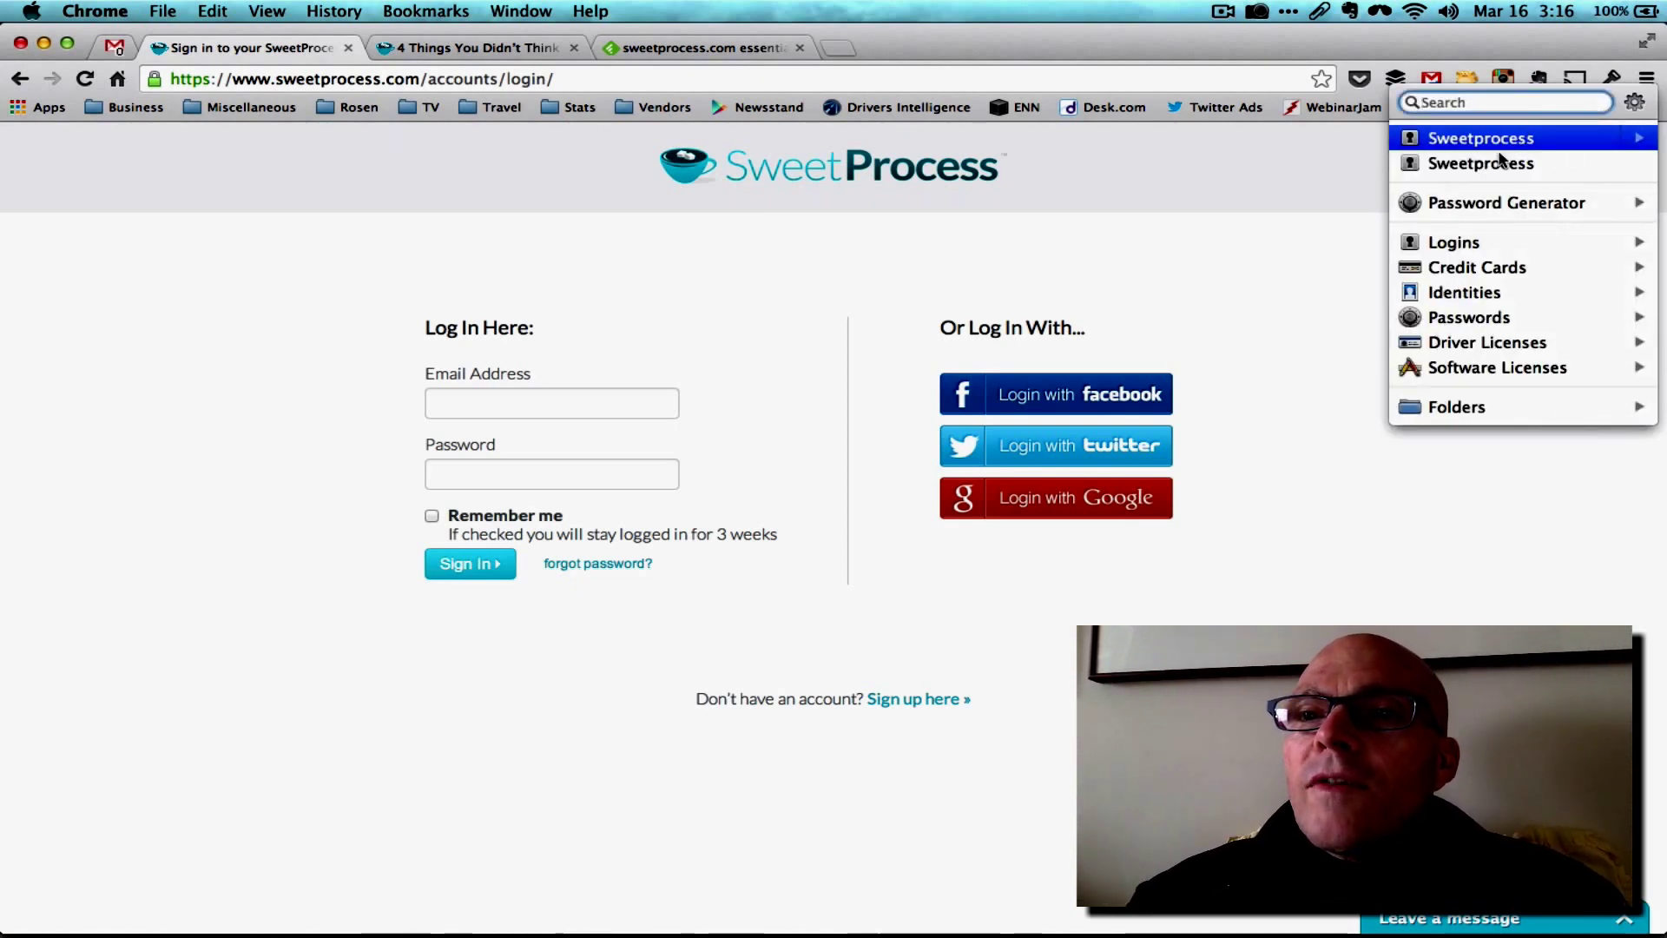
pyautogui.click(1480, 163)
pyautogui.click(480, 564)
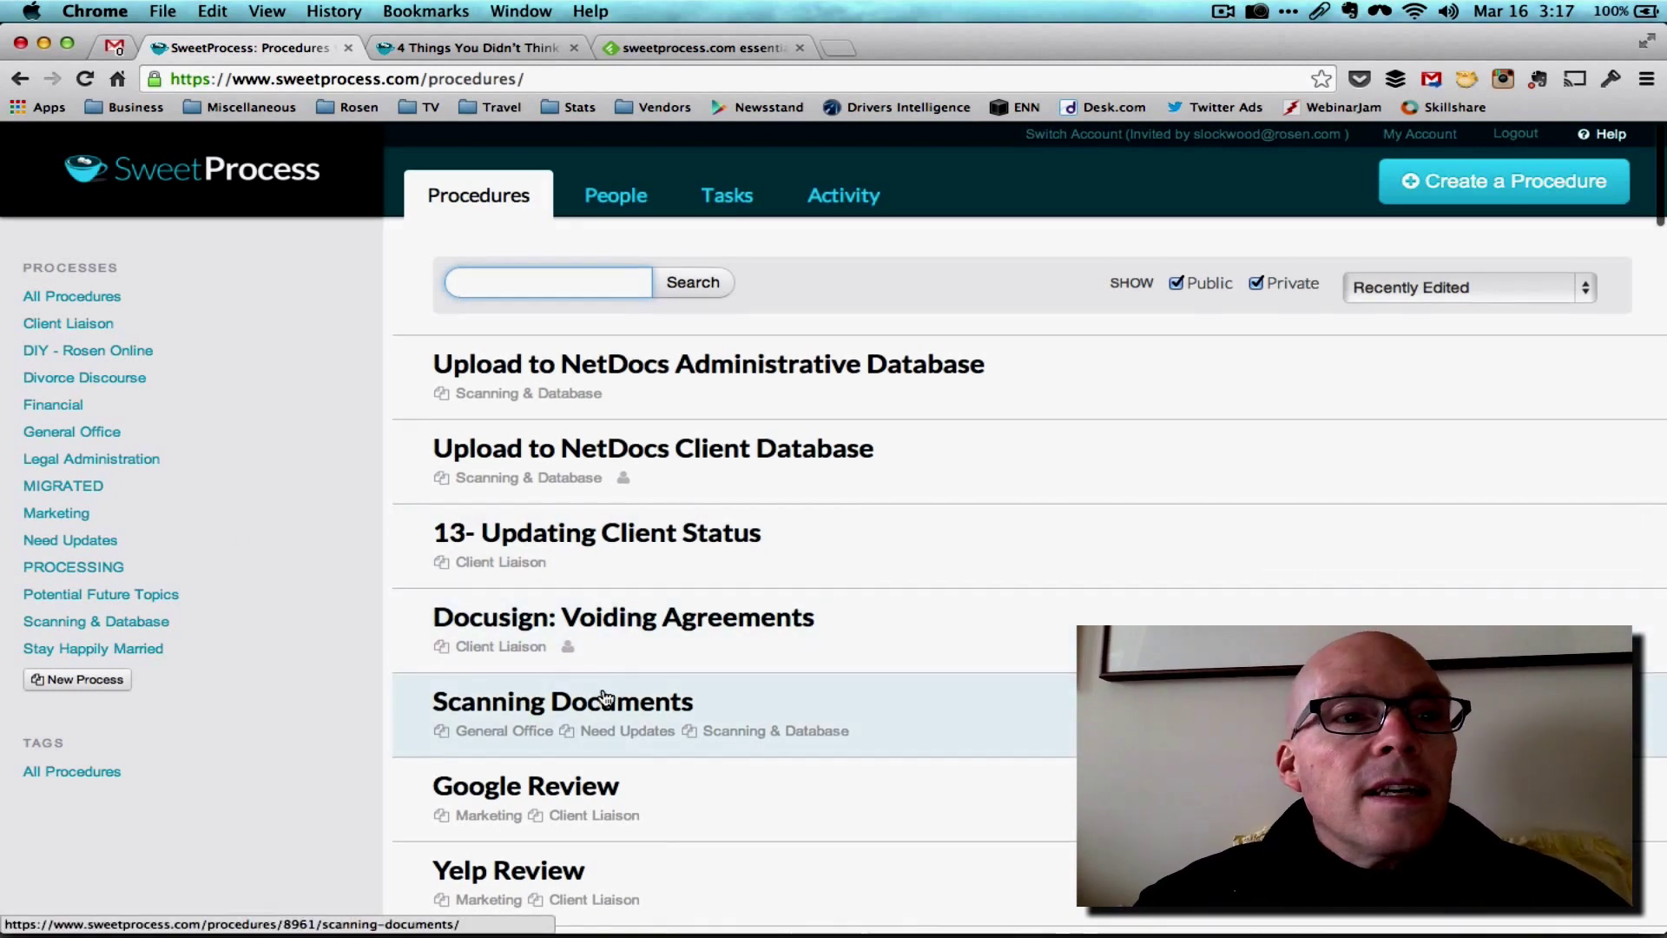
# Scroll down the Procedures list past the Docusign entries until 'Depositing Cash' appears.
pyautogui.scroll(-2, 606, 698)
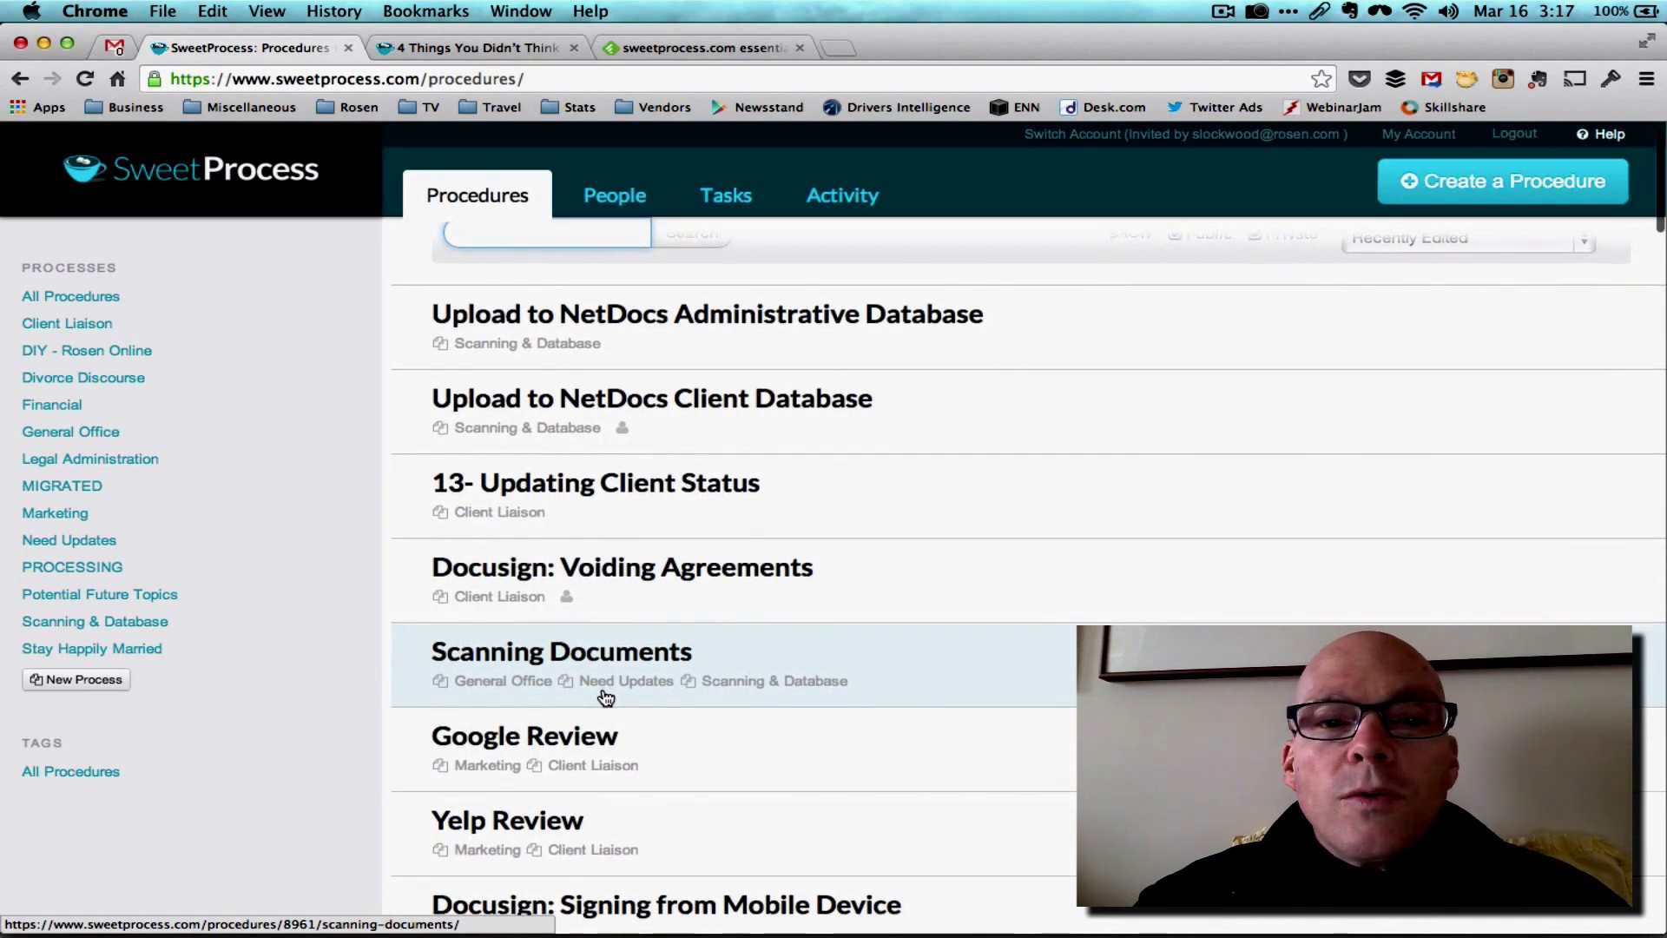
pyautogui.scroll(-6, 606, 697)
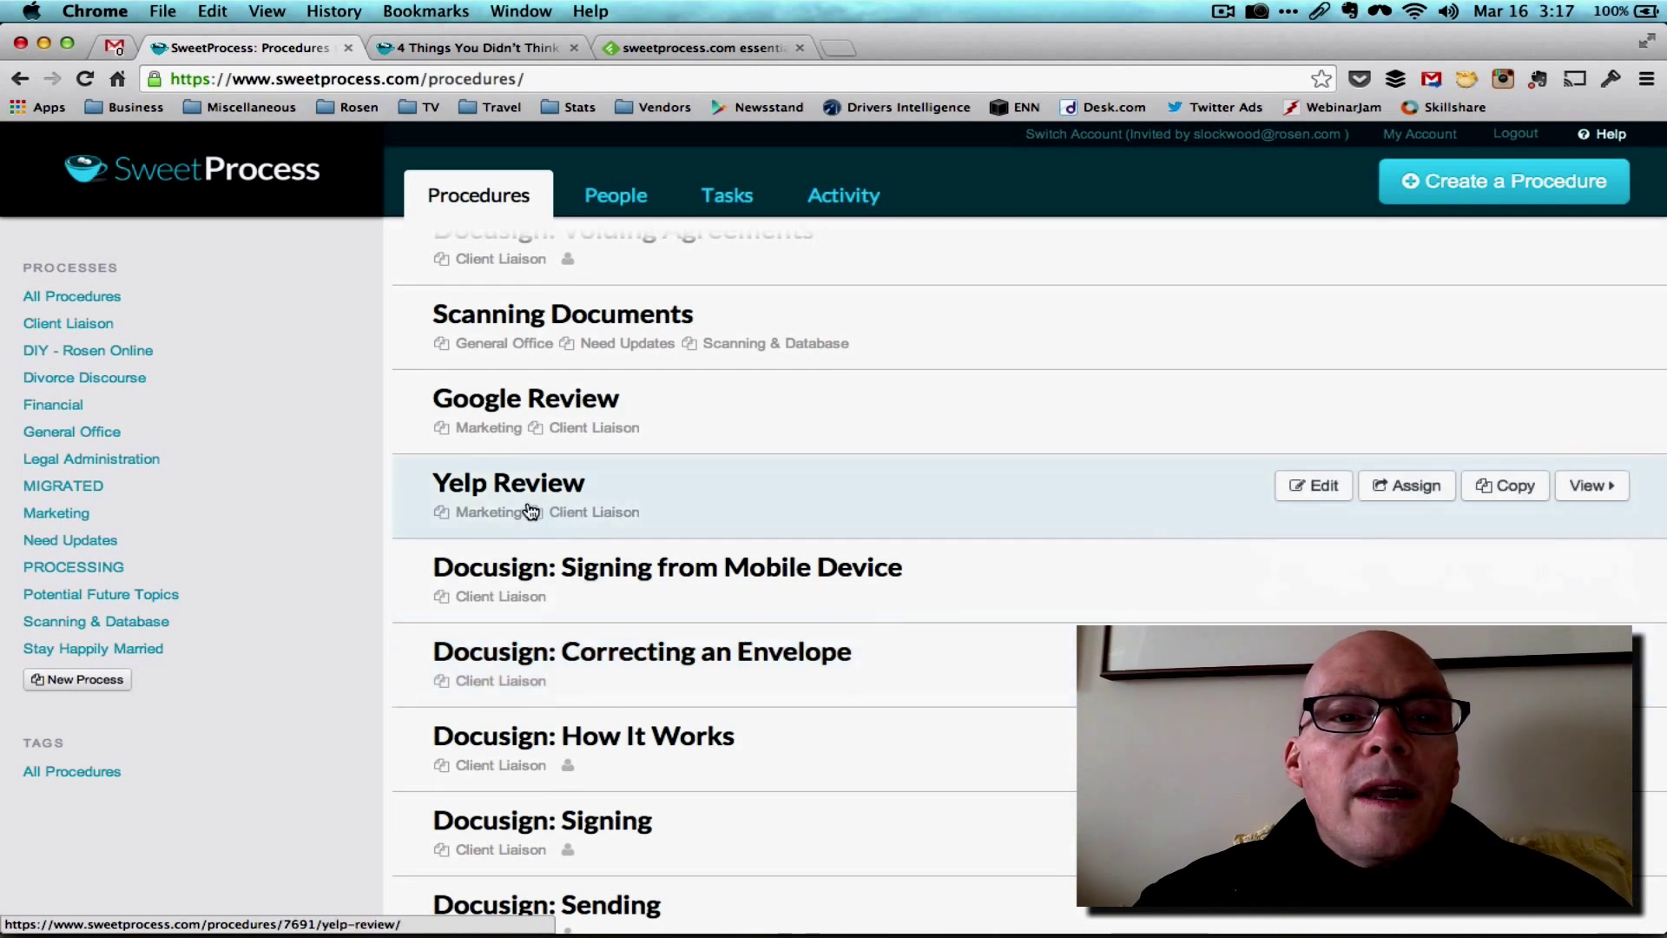
pyautogui.scroll(-1, 665, 736)
pyautogui.scroll(-4, 665, 737)
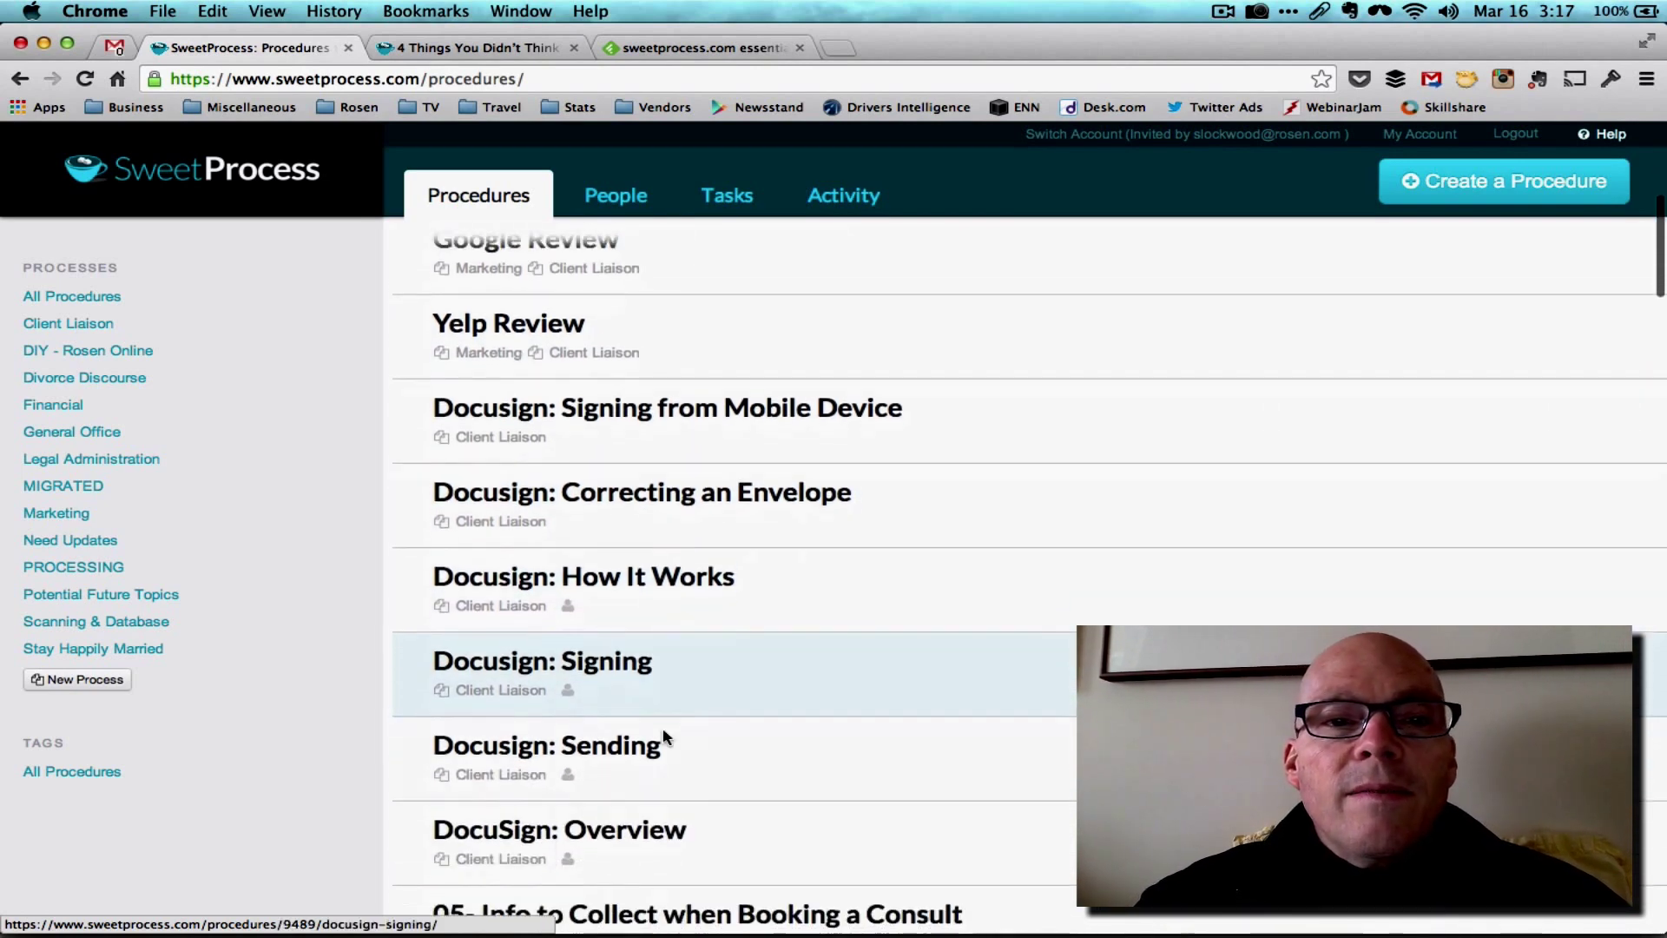
pyautogui.scroll(-3, 665, 736)
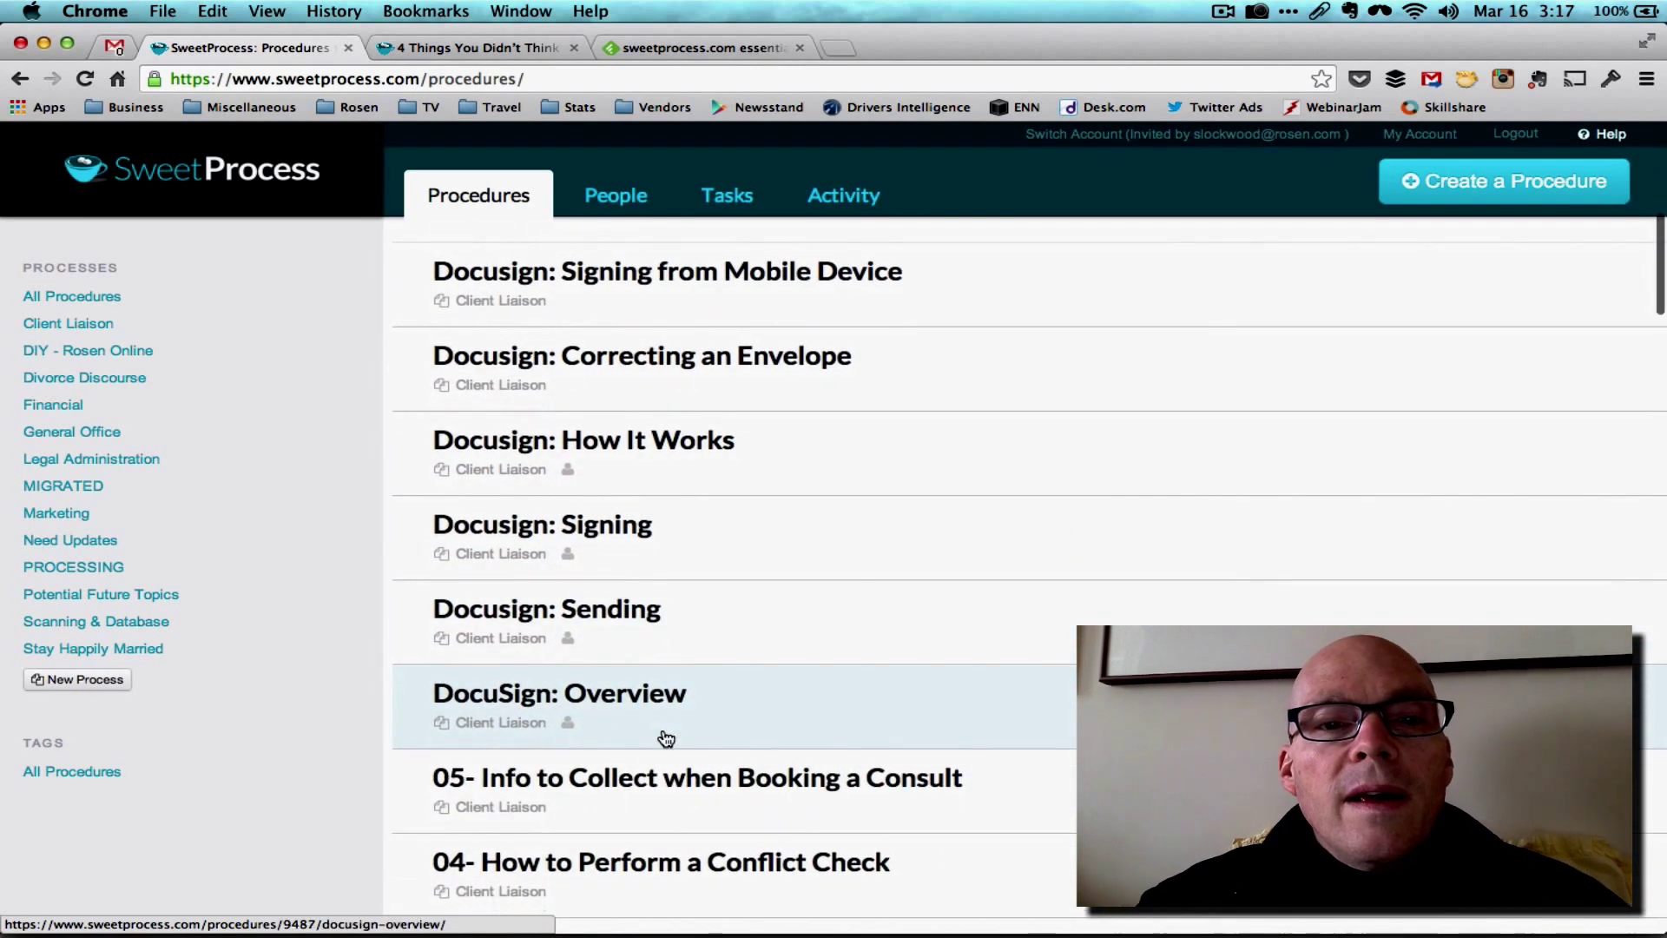
pyautogui.scroll(-2, 665, 738)
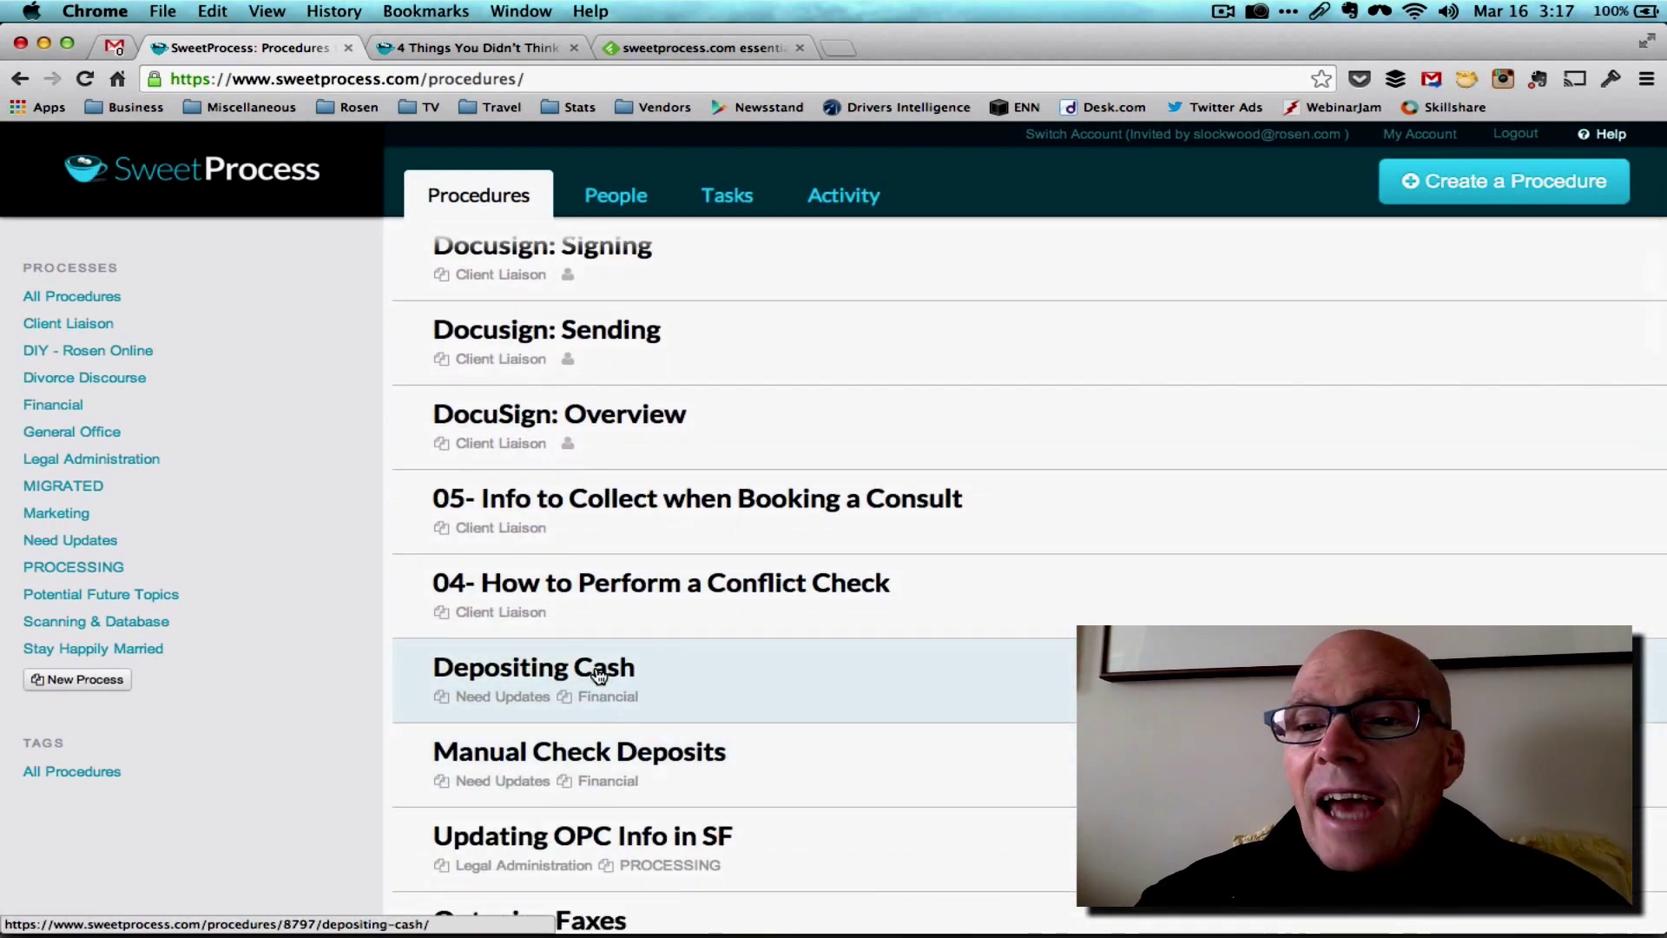
# Open the Depositing Cash procedure and read through its first steps, starting at Deposit Schedule.
pyautogui.click(599, 676)
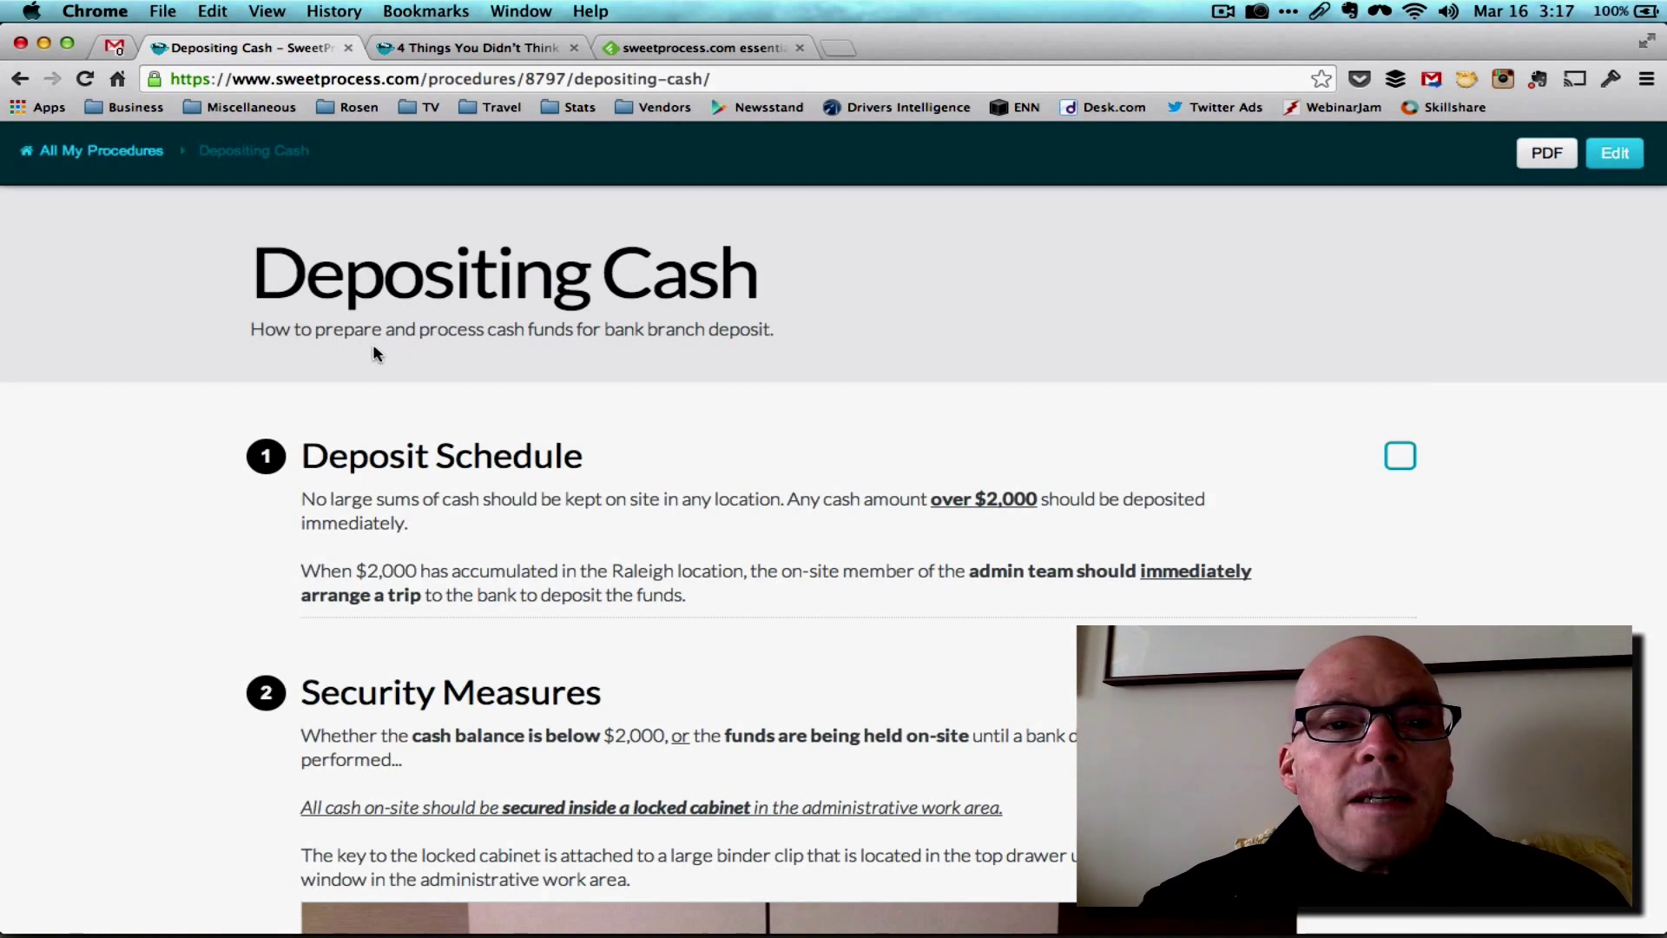
pyautogui.scroll(-3, 705, 600)
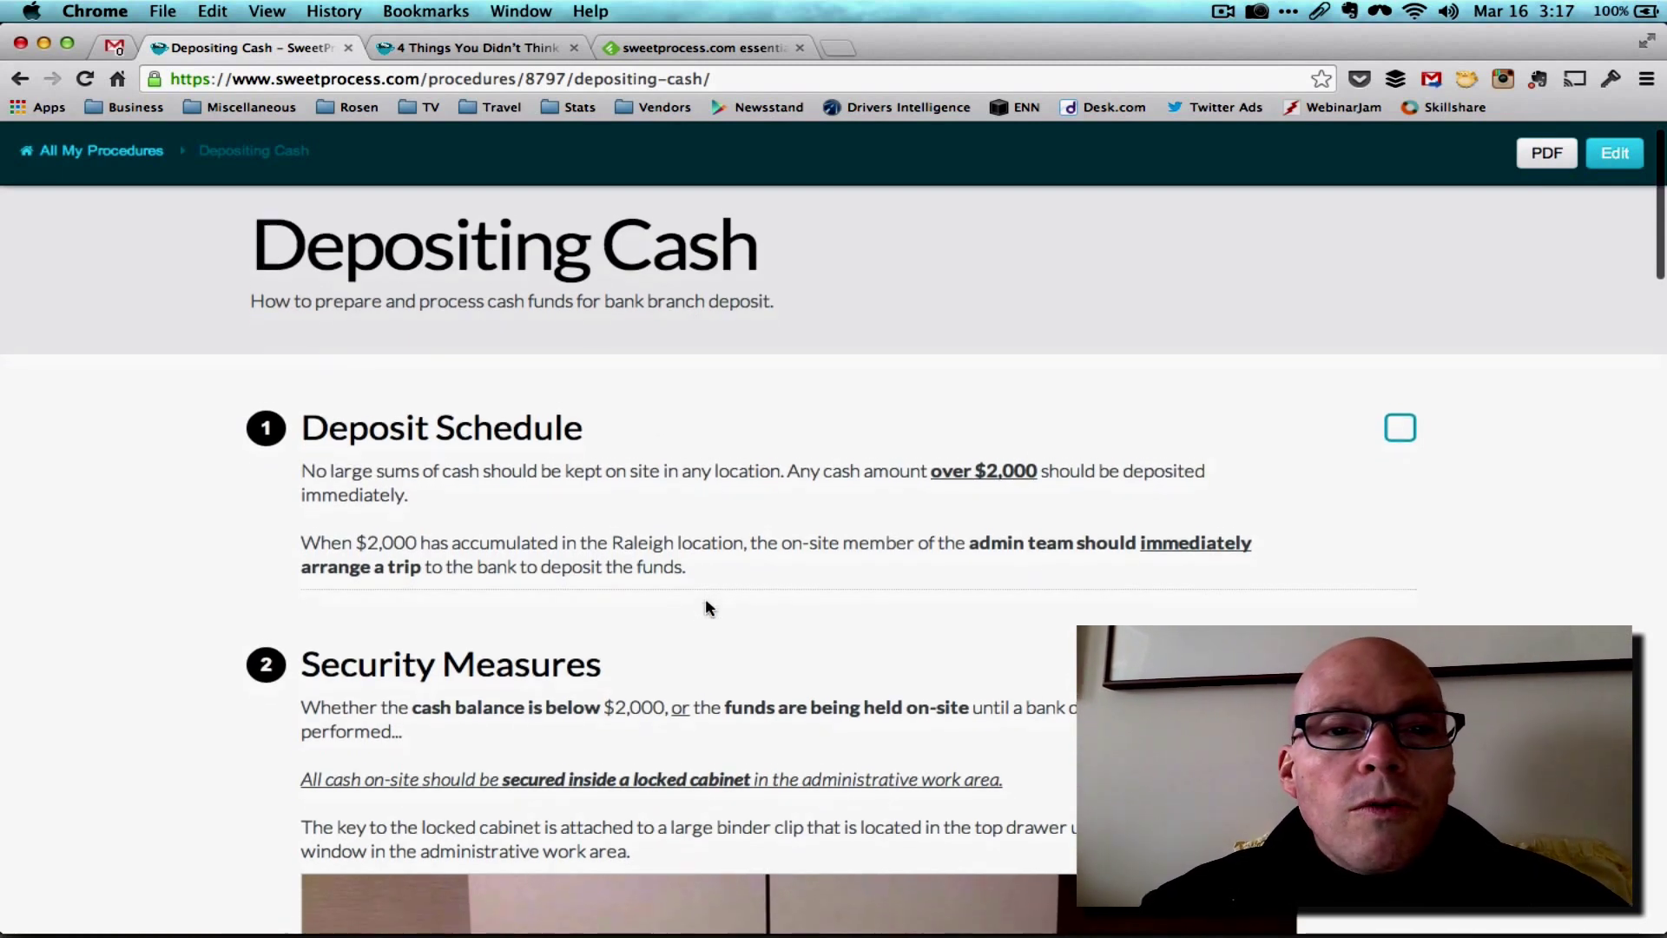
pyautogui.scroll(-3, 705, 606)
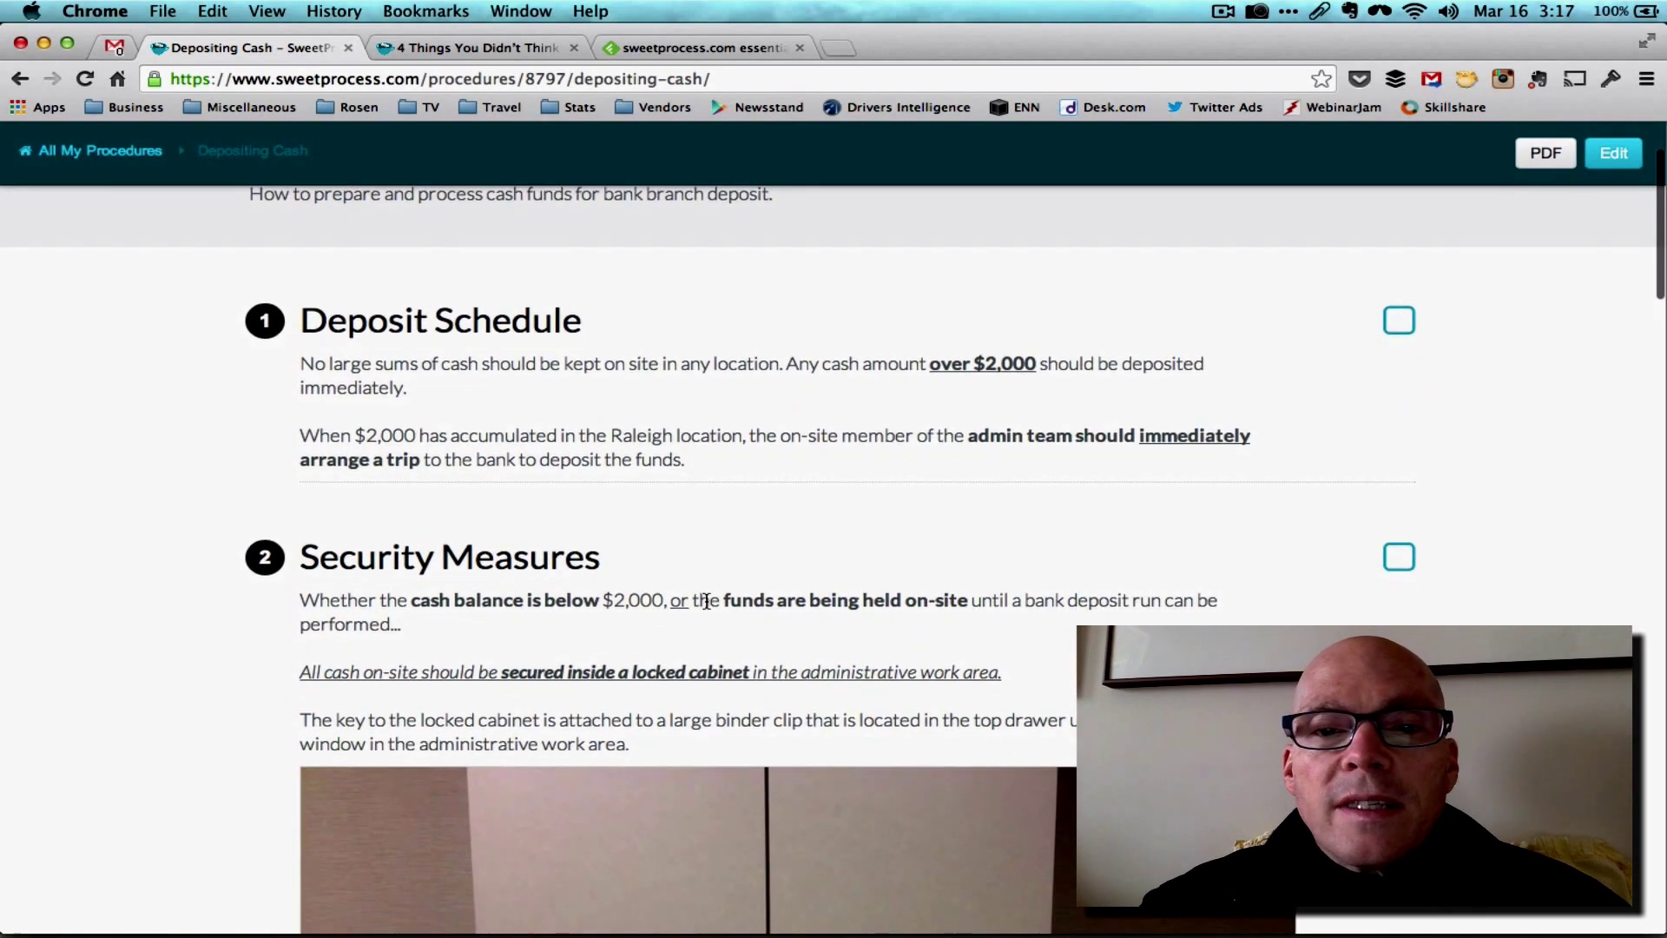
pyautogui.scroll(-7, 706, 606)
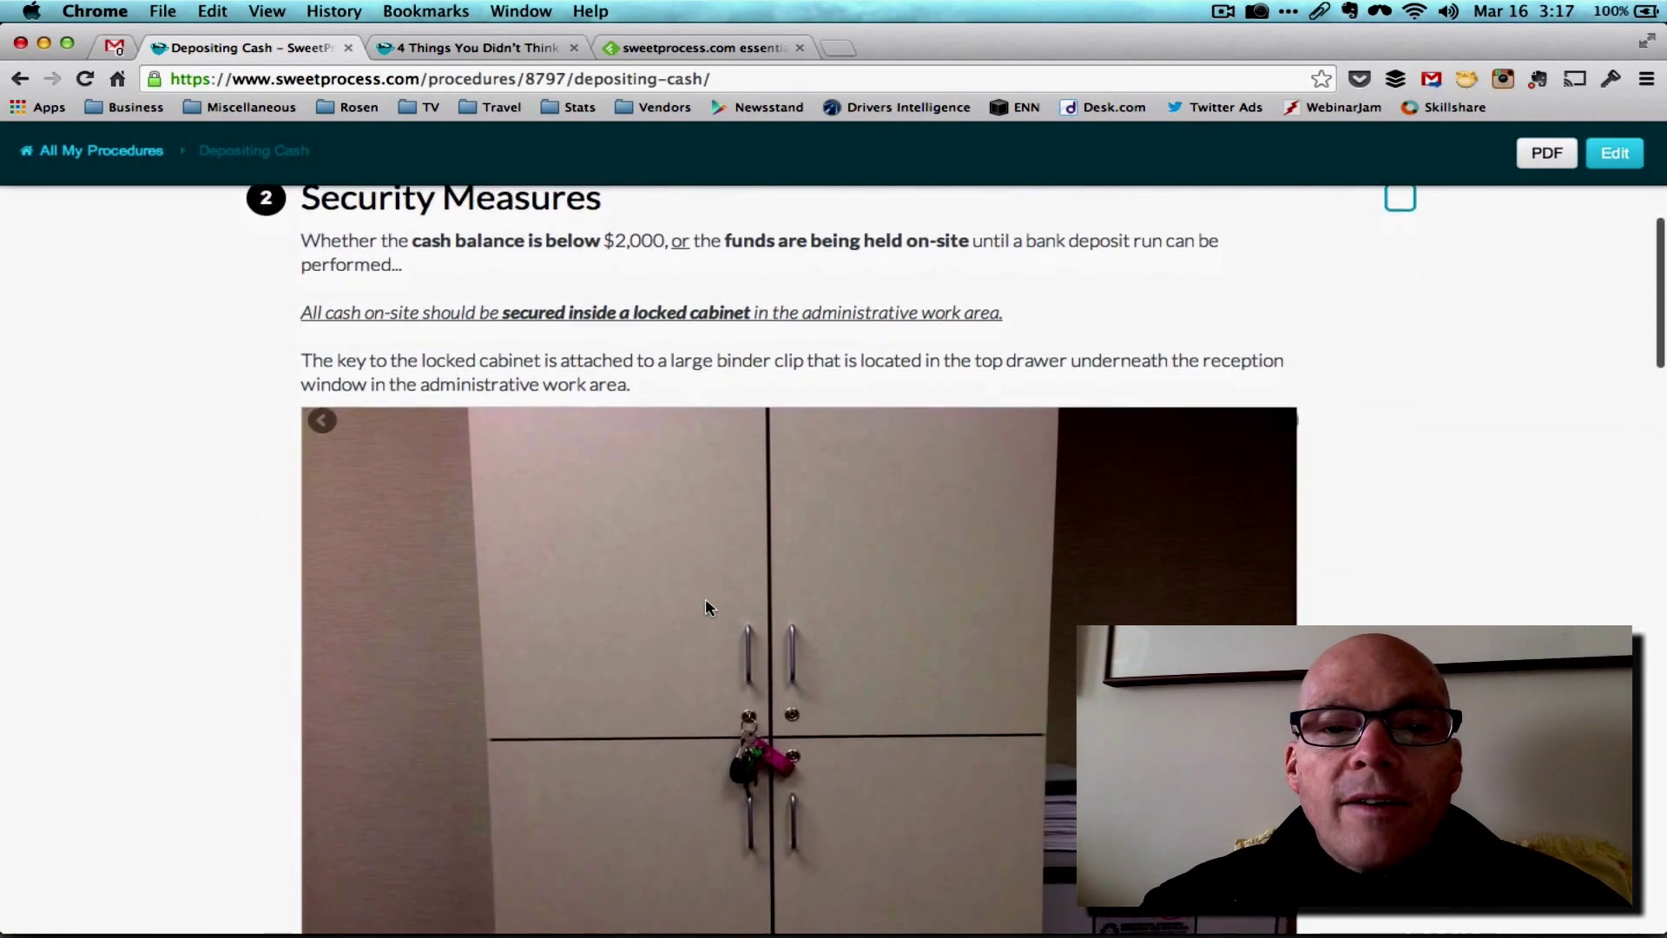
pyautogui.scroll(-3, 705, 606)
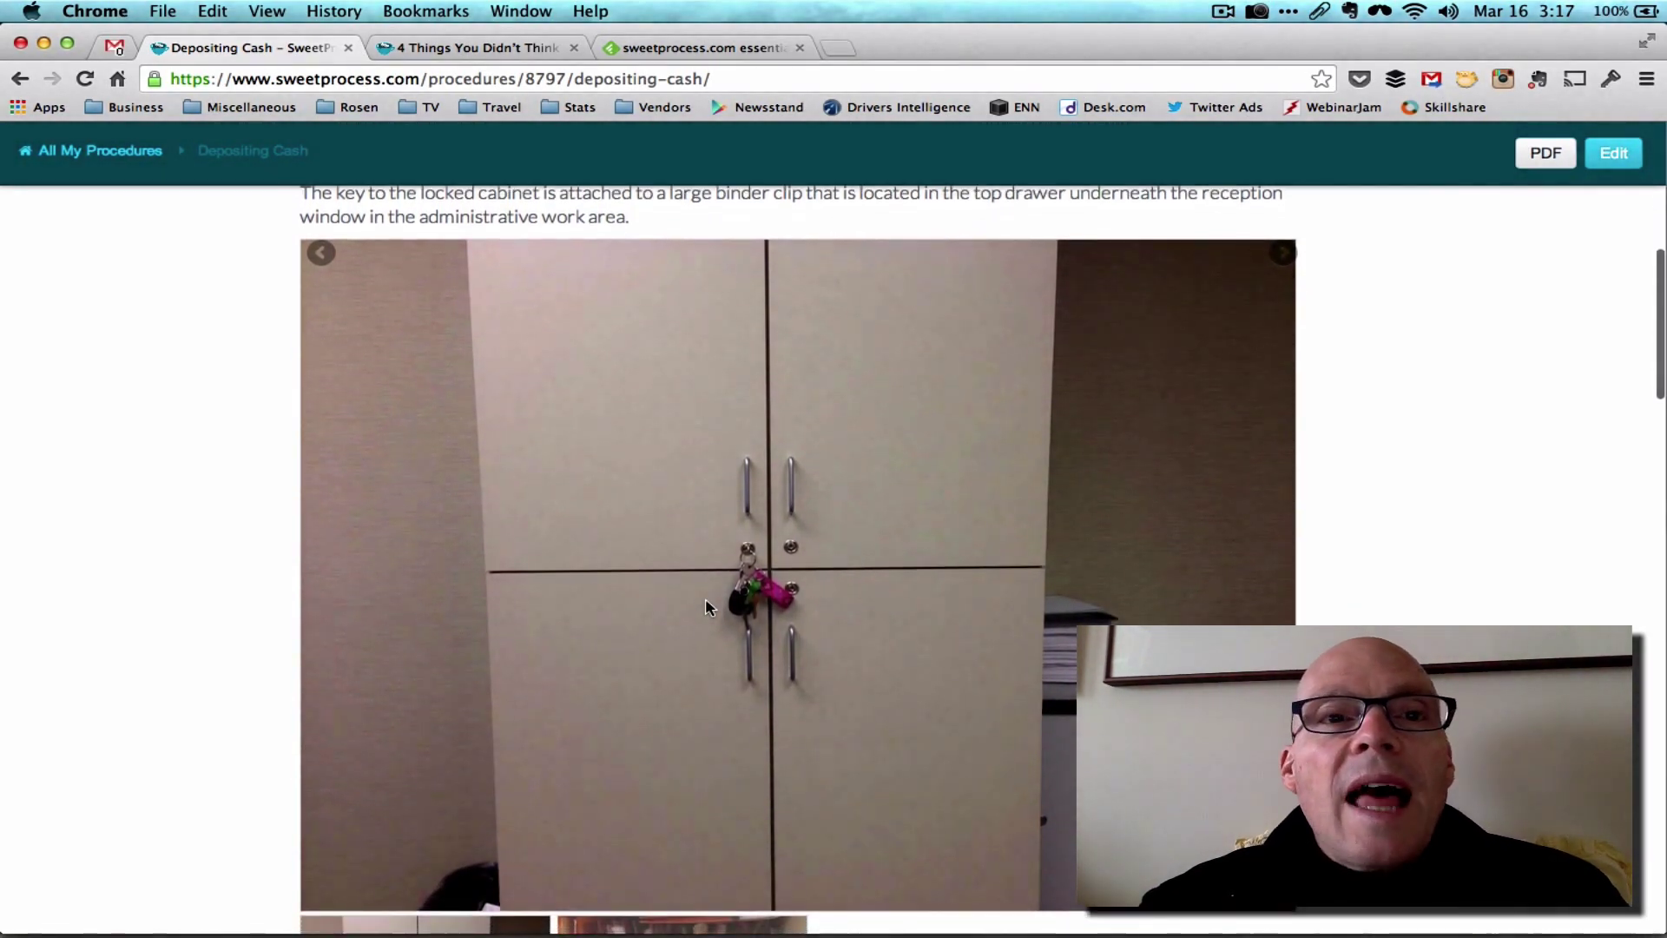
pyautogui.scroll(-5, 705, 606)
pyautogui.scroll(-2, 705, 606)
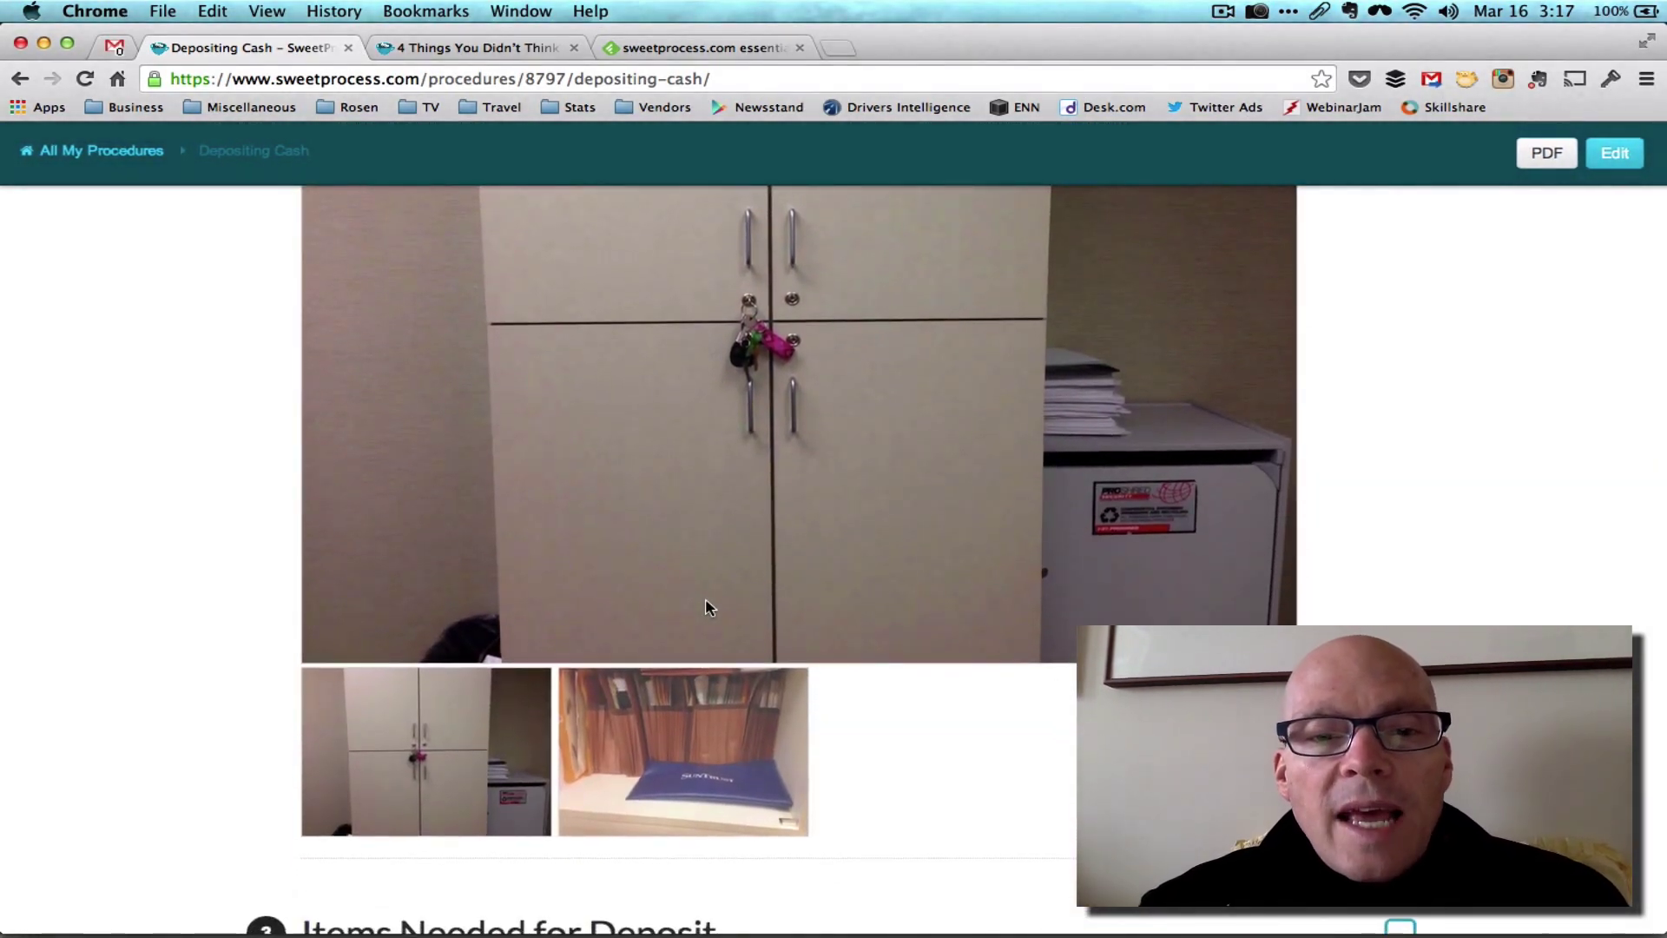
pyautogui.scroll(-2, 705, 606)
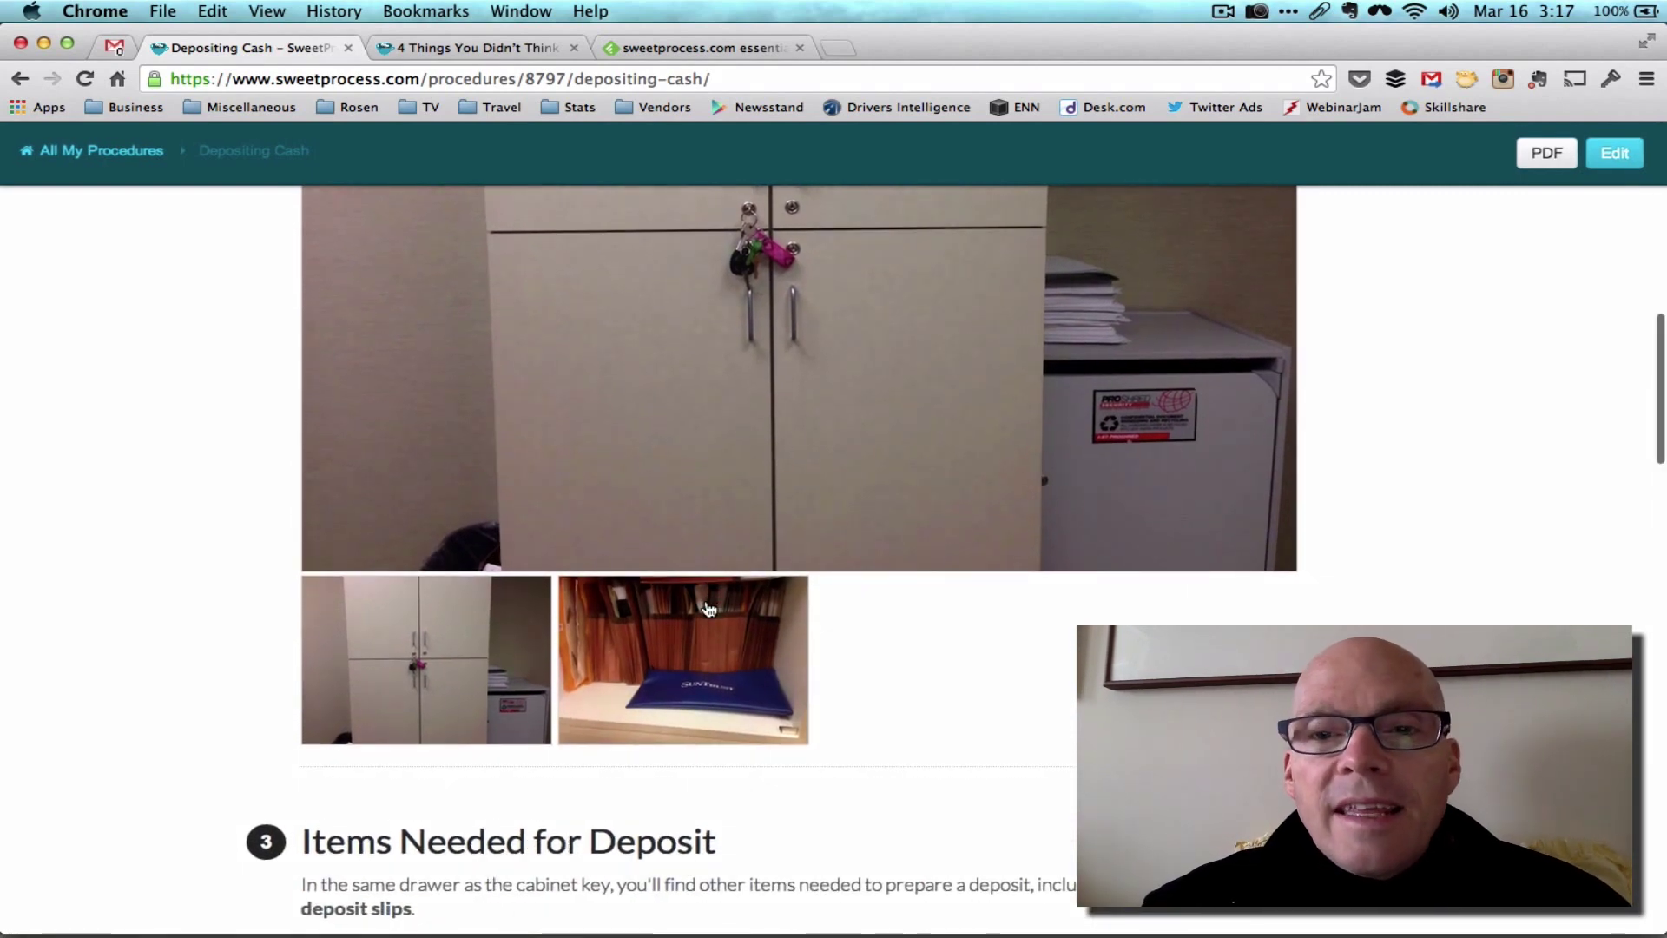
pyautogui.scroll(-7, 708, 608)
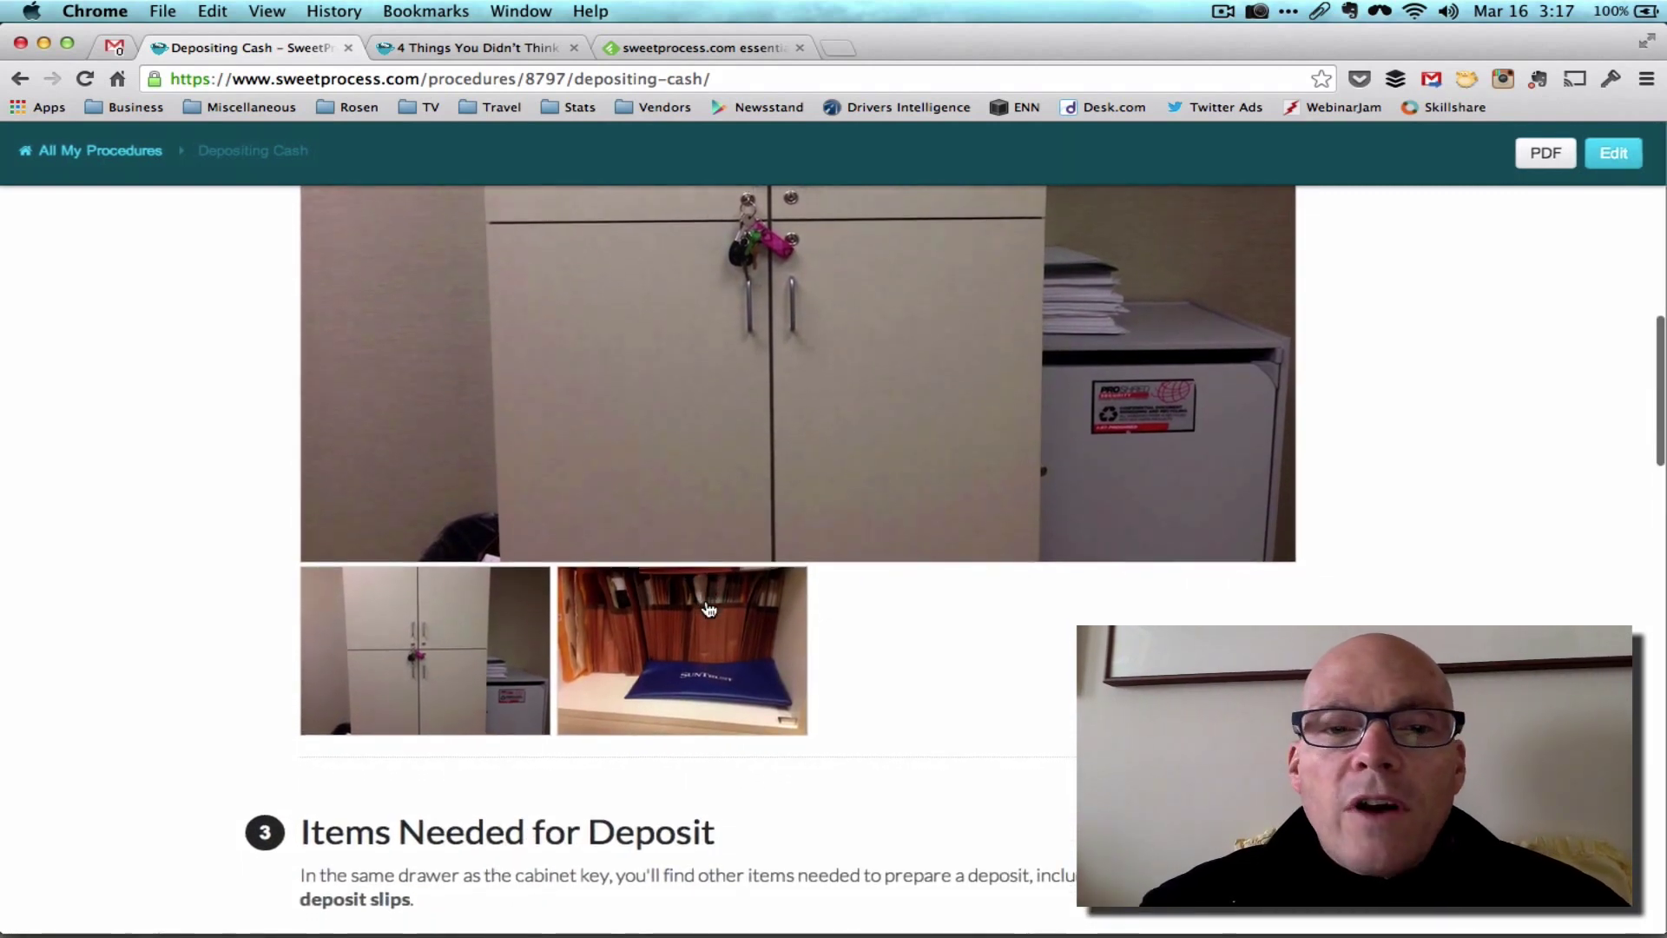
# Read down to the Making the Deposit step, then return up to Security Measures.
pyautogui.scroll(-5, 708, 608)
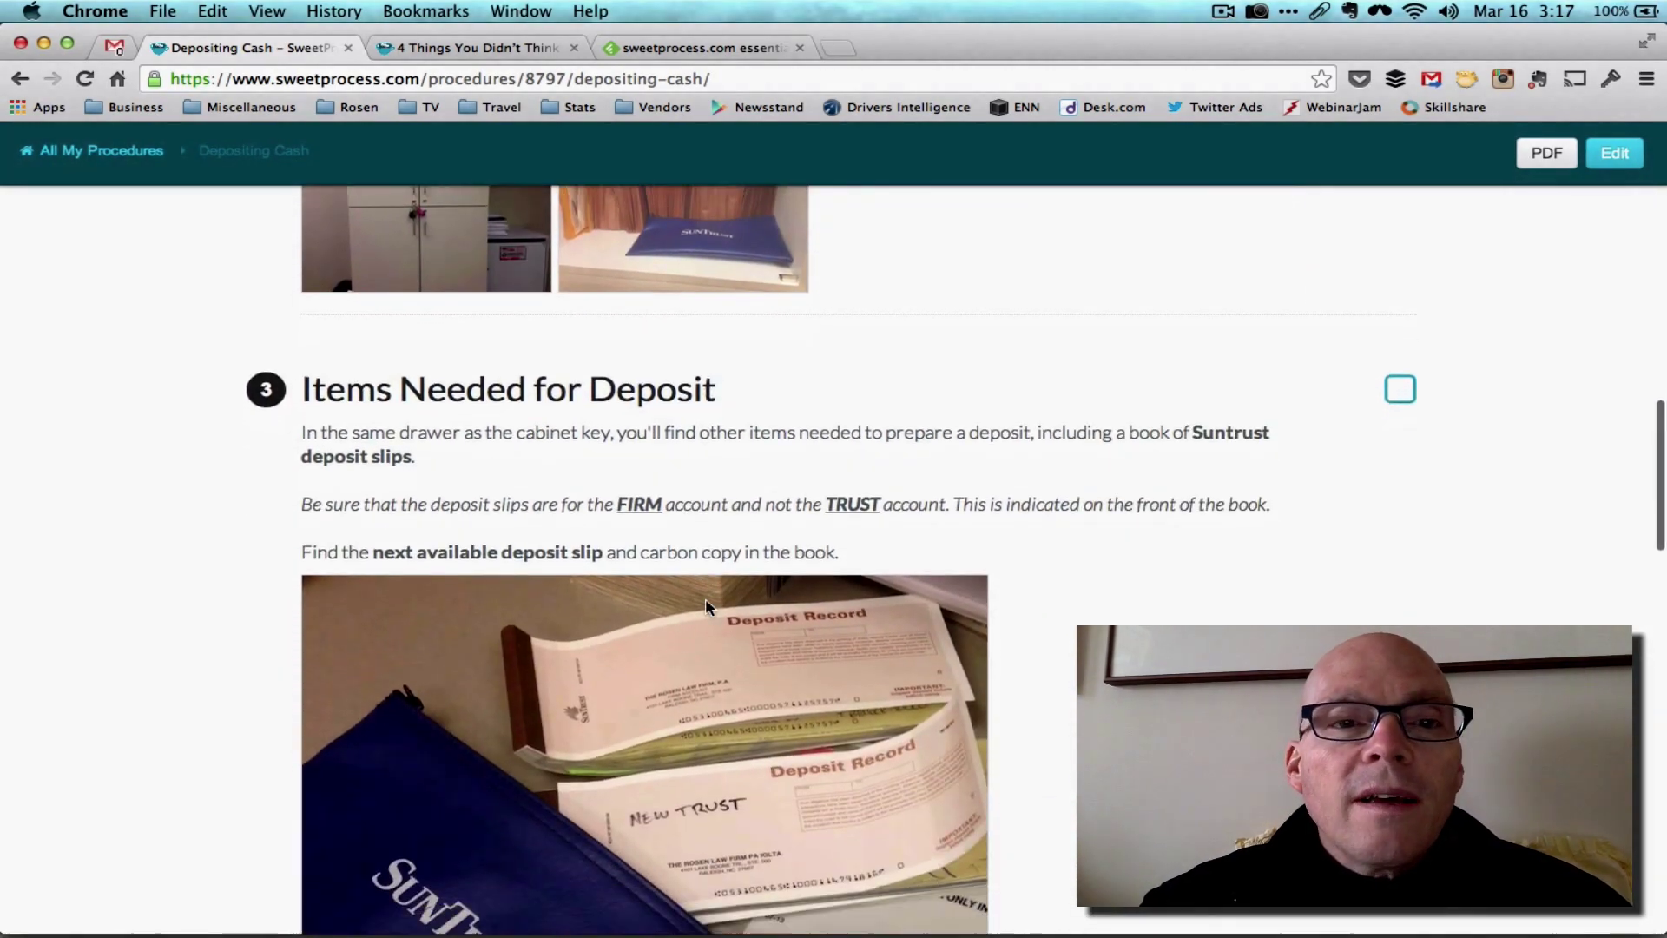
pyautogui.scroll(-10, 705, 598)
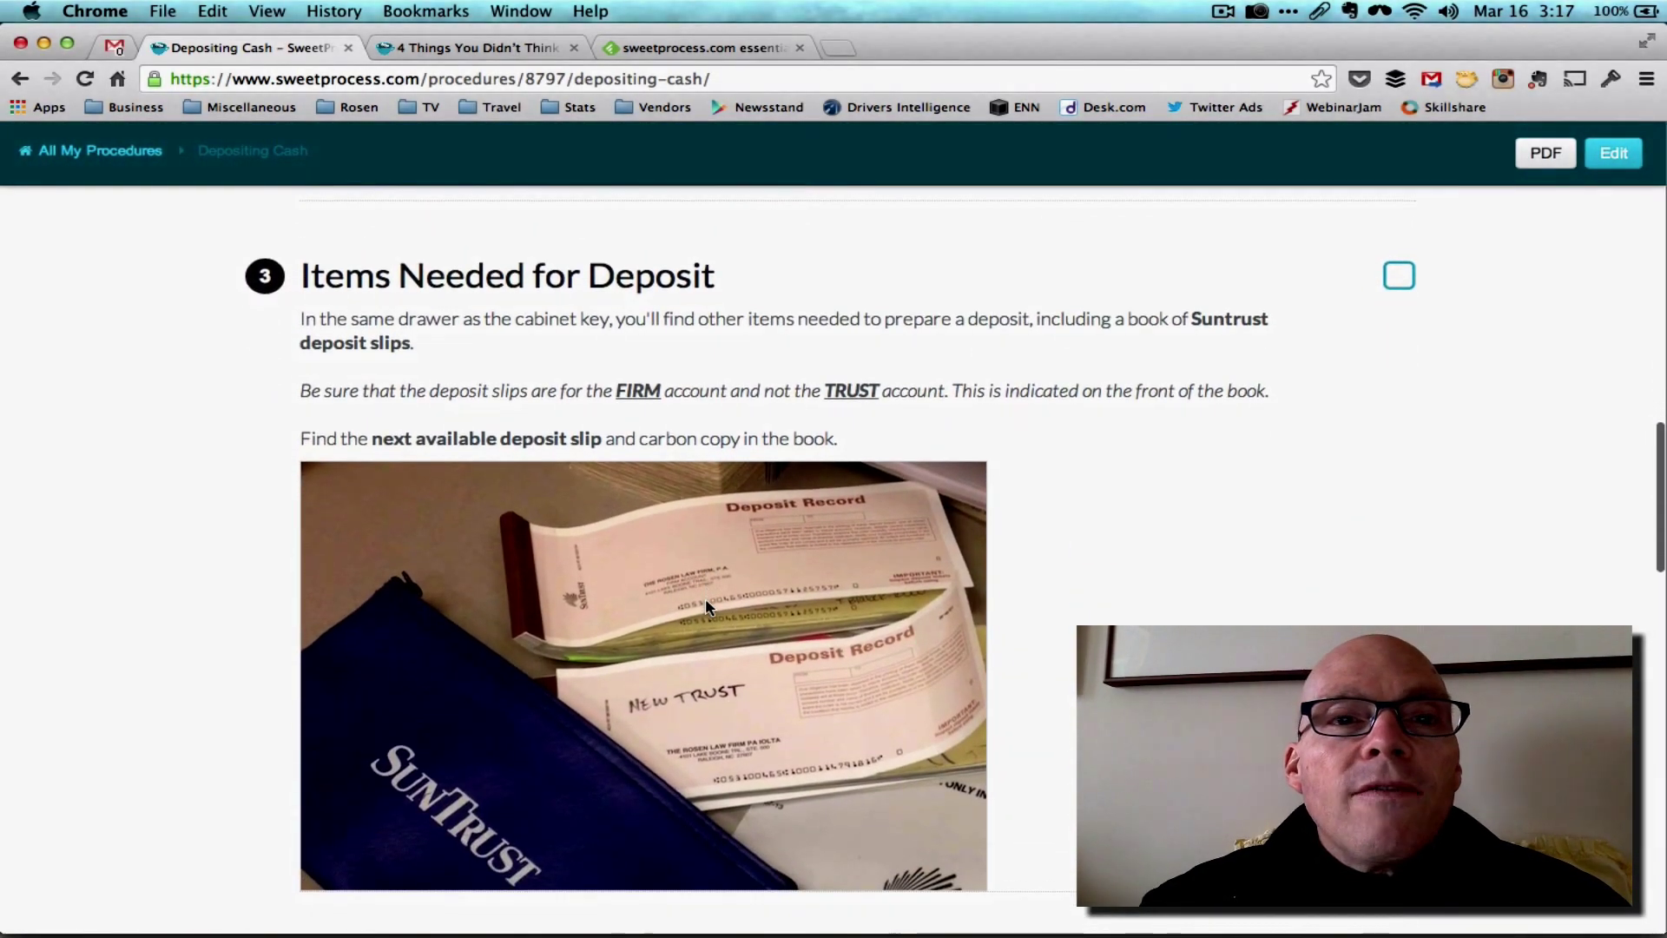
pyautogui.scroll(-12, 705, 599)
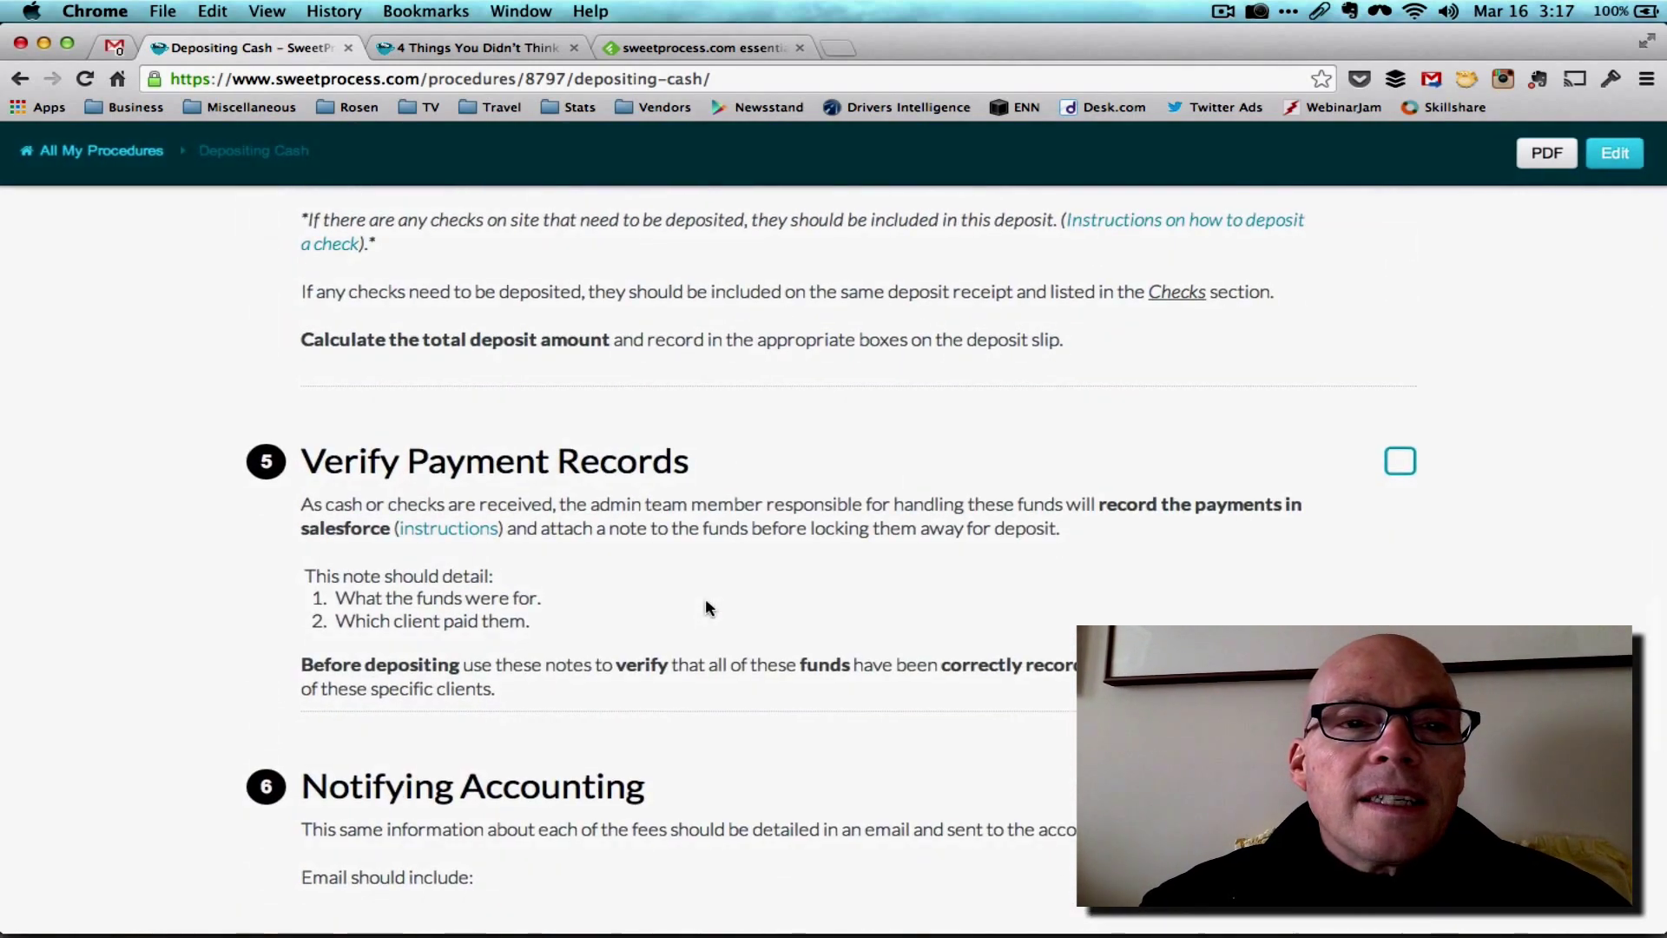
pyautogui.scroll(-5, 705, 597)
pyautogui.scroll(-9, 707, 601)
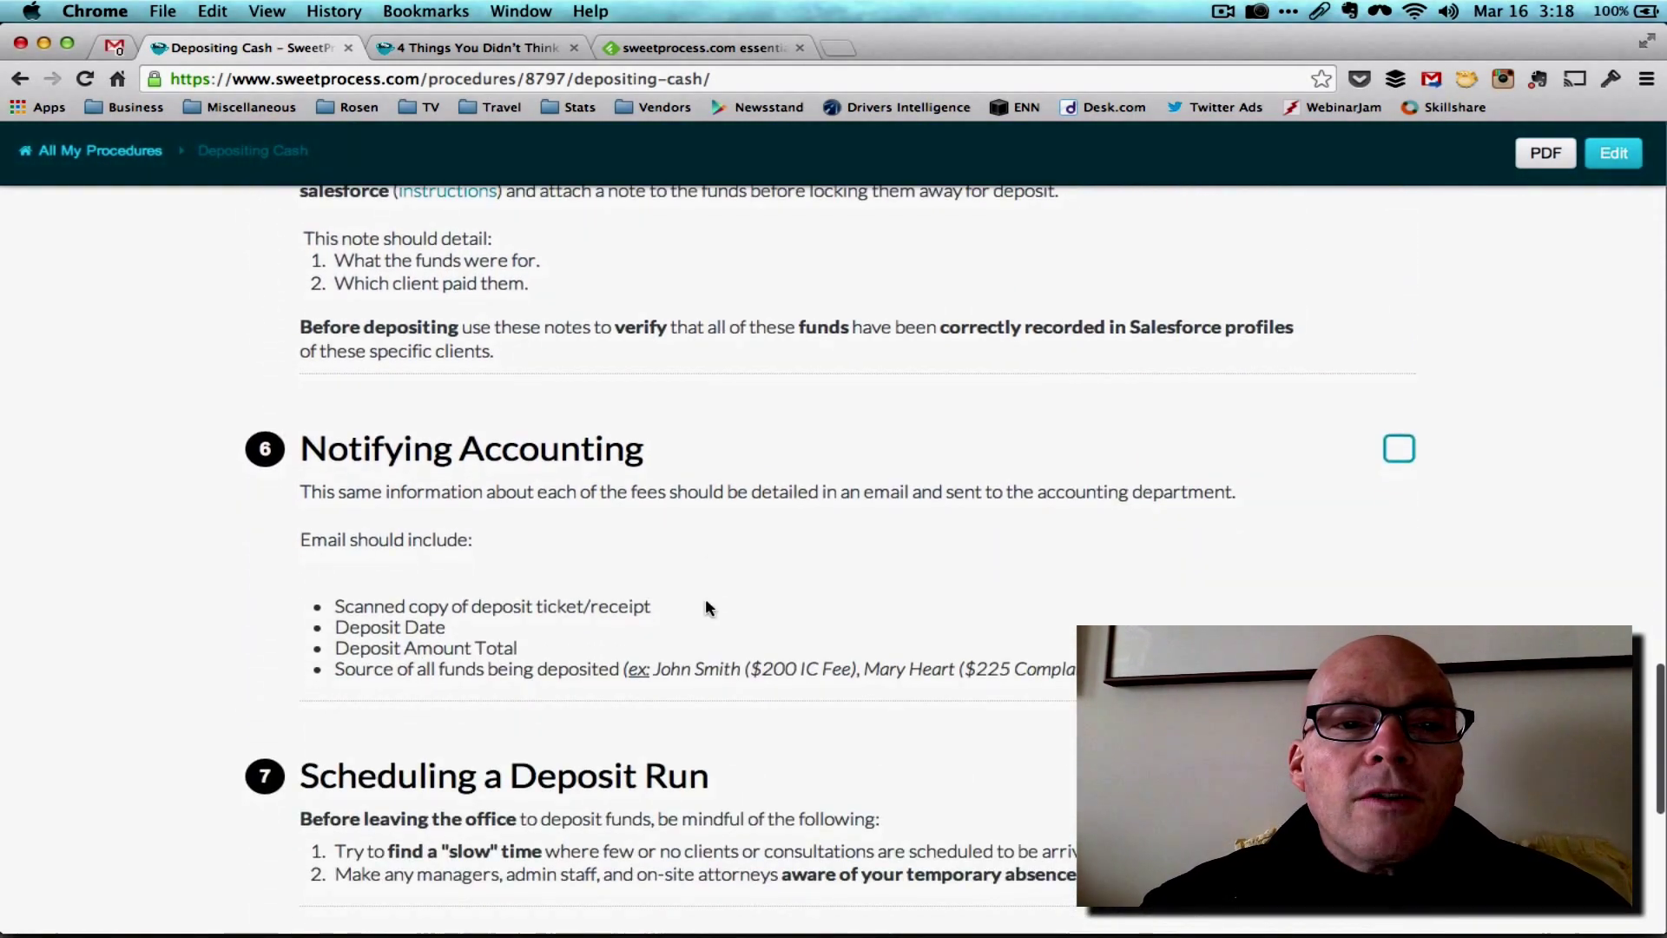
pyautogui.scroll(-1, 706, 601)
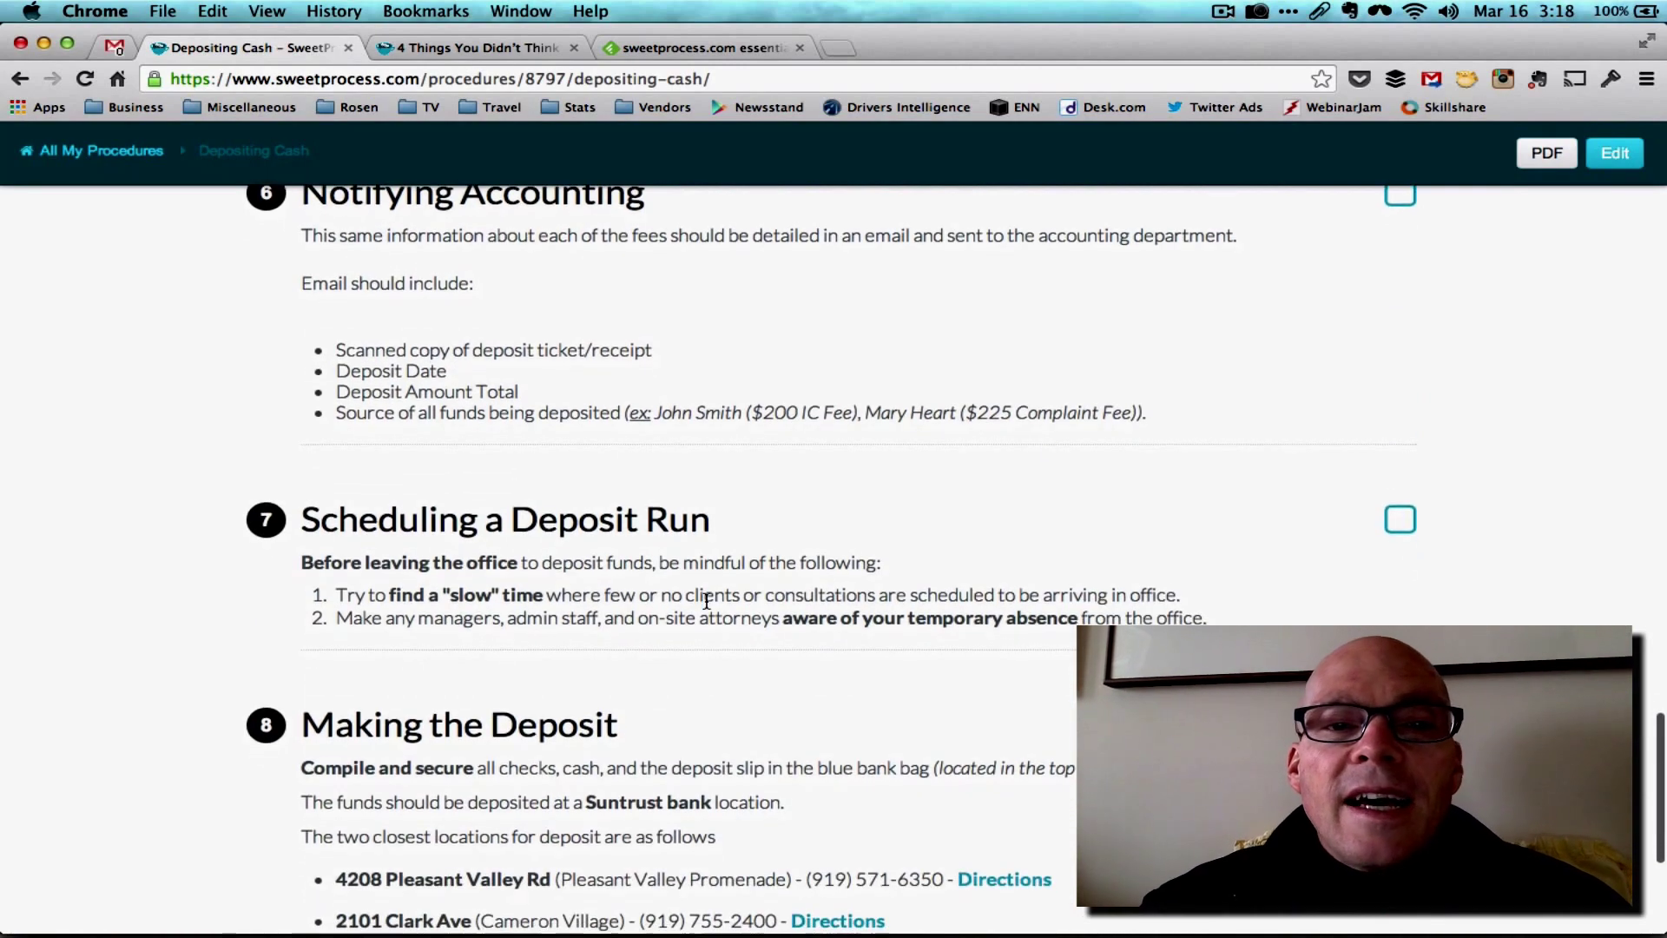
pyautogui.scroll(-9, 707, 601)
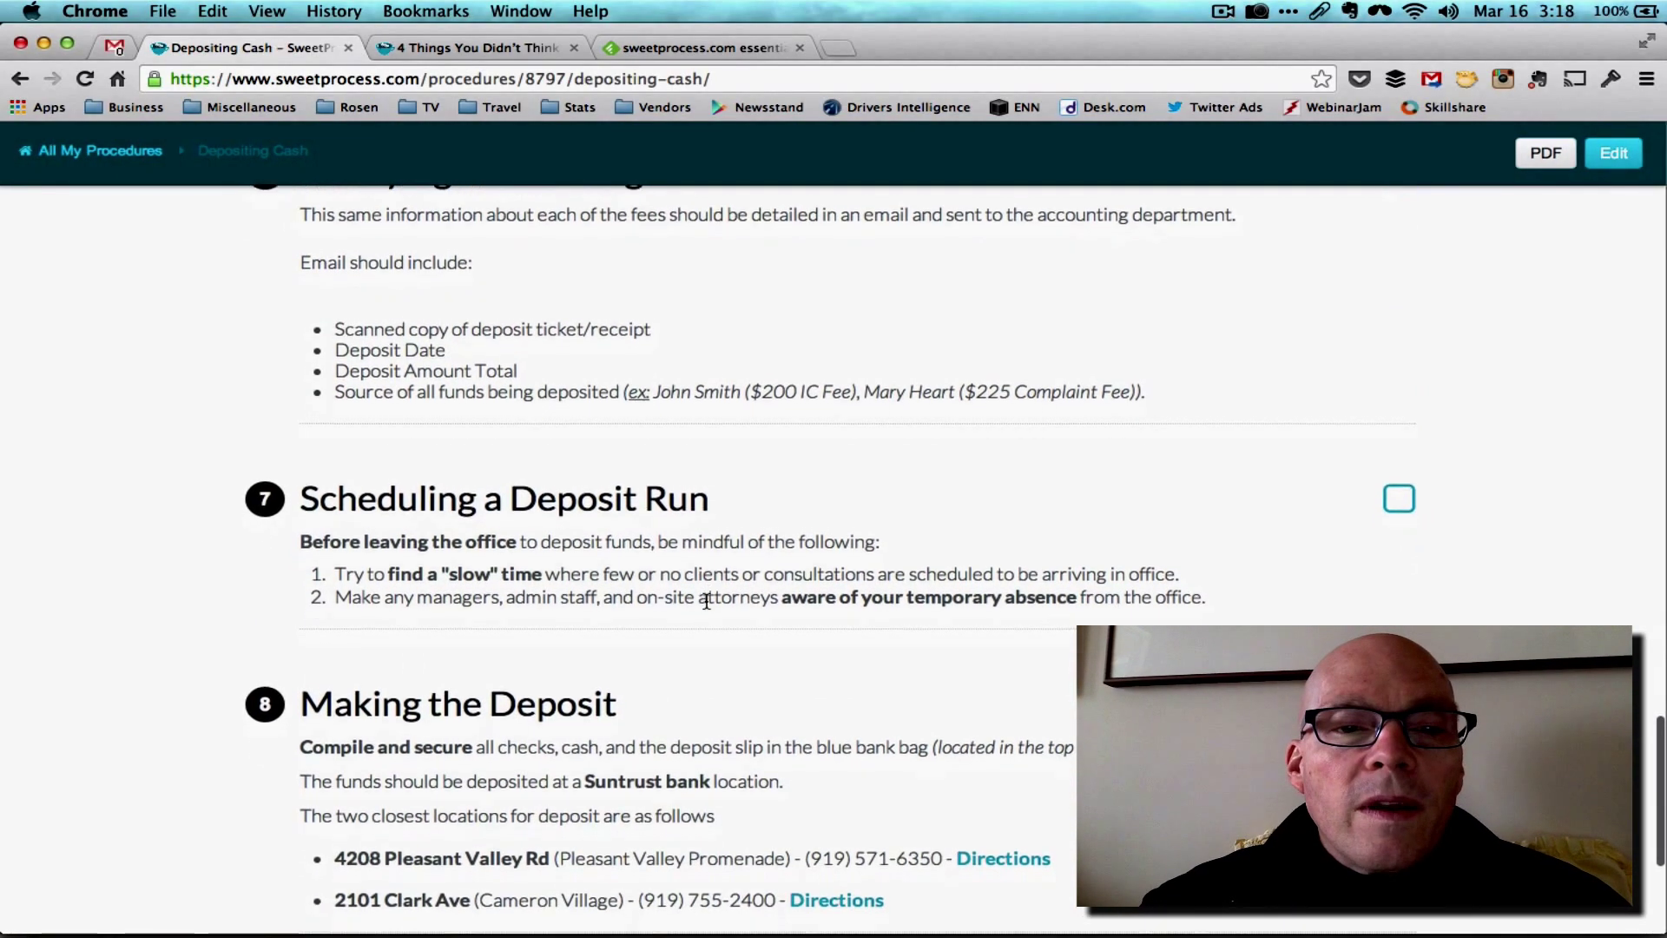
pyautogui.scroll(20, 705, 607)
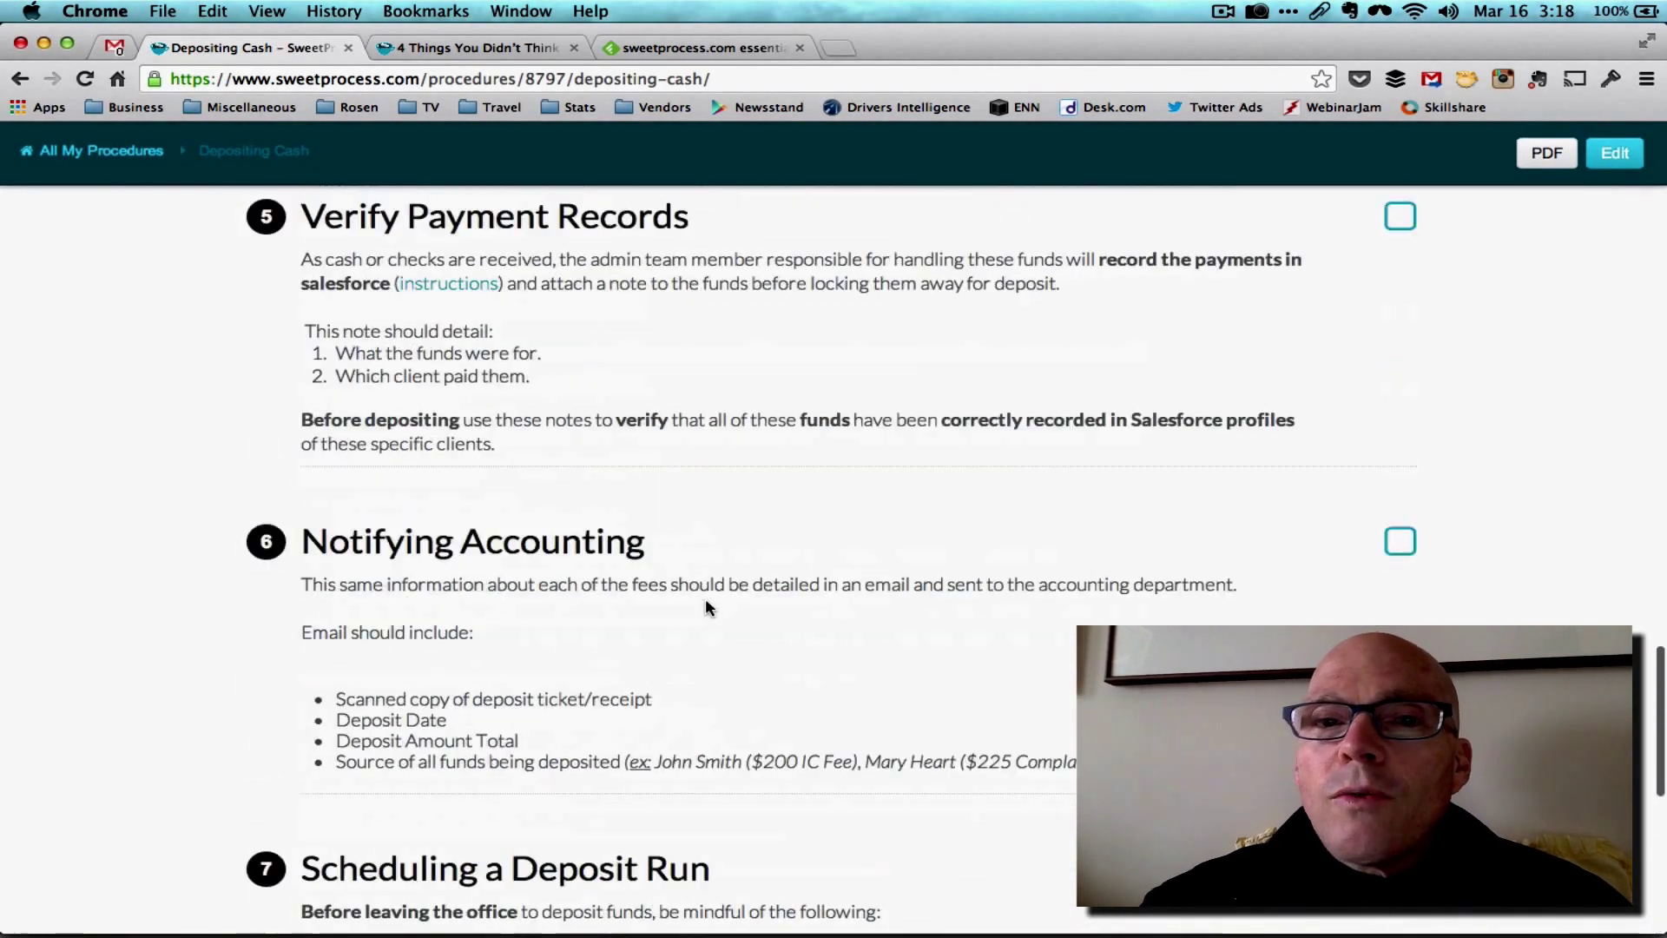
pyautogui.scroll(15, 706, 603)
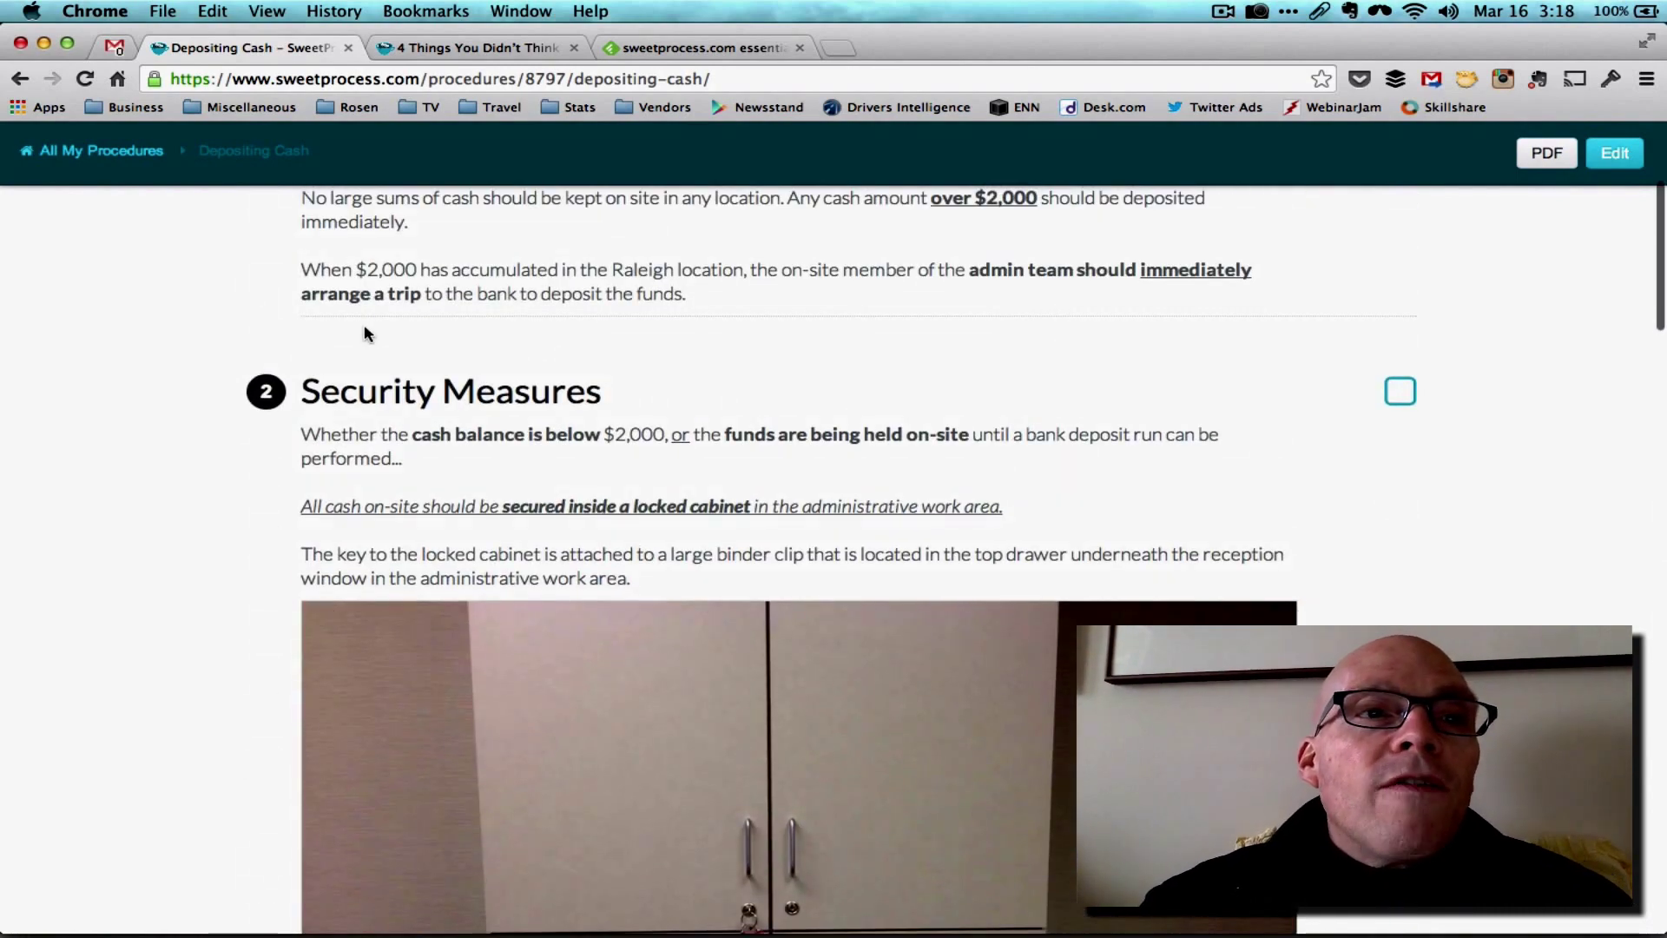
# Return to the All My Procedures list from the Depositing Cash procedure.
pyautogui.click(123, 153)
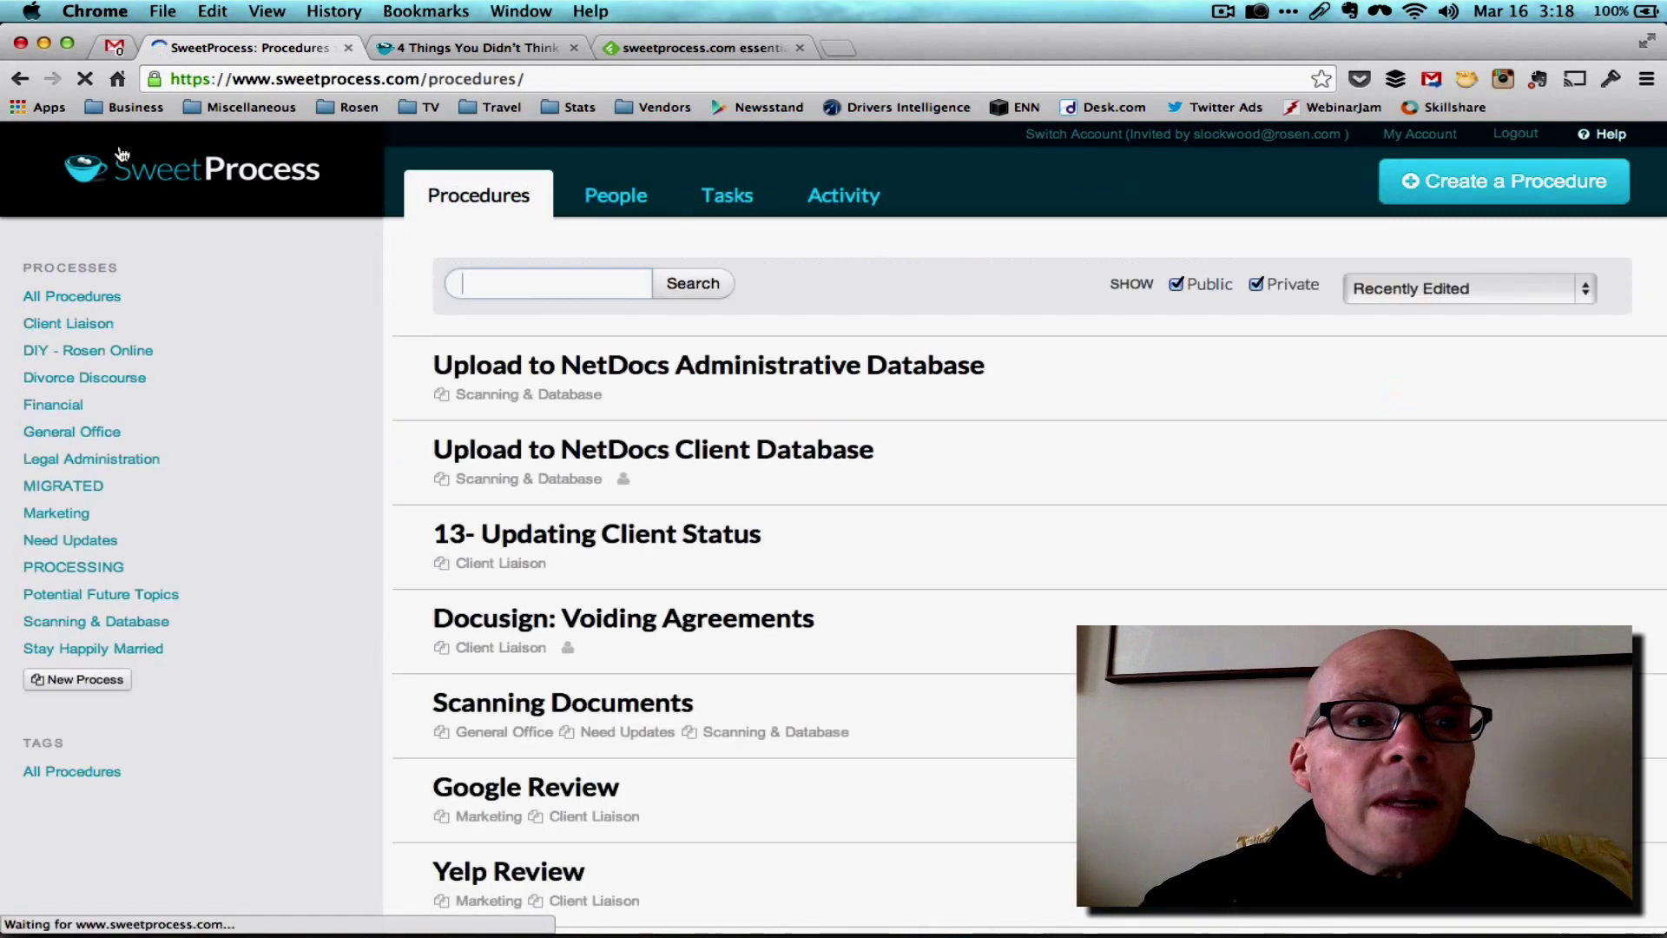